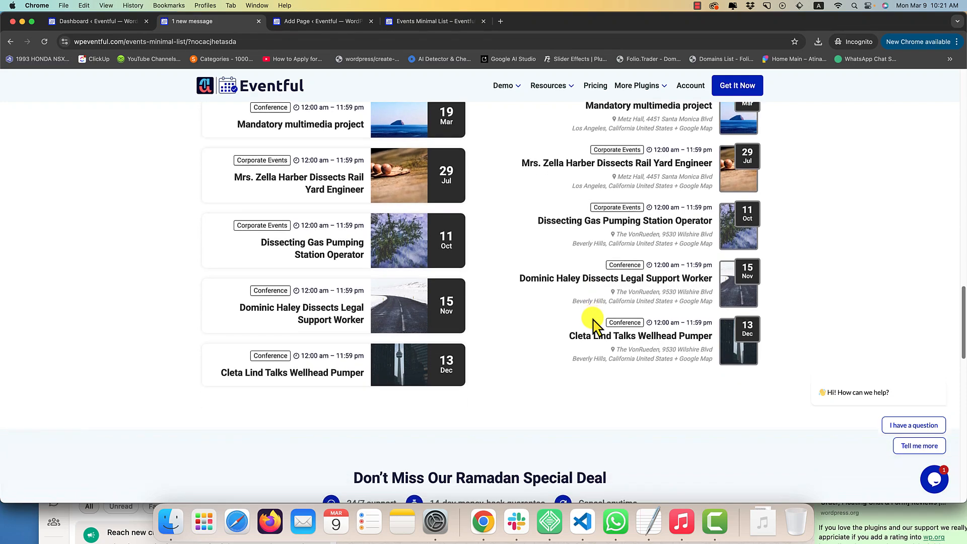
- Review the minimal list demo layouts and filter the Events Minimal List With Filter example by the Conference category
scroll(596, 325, up, 2)
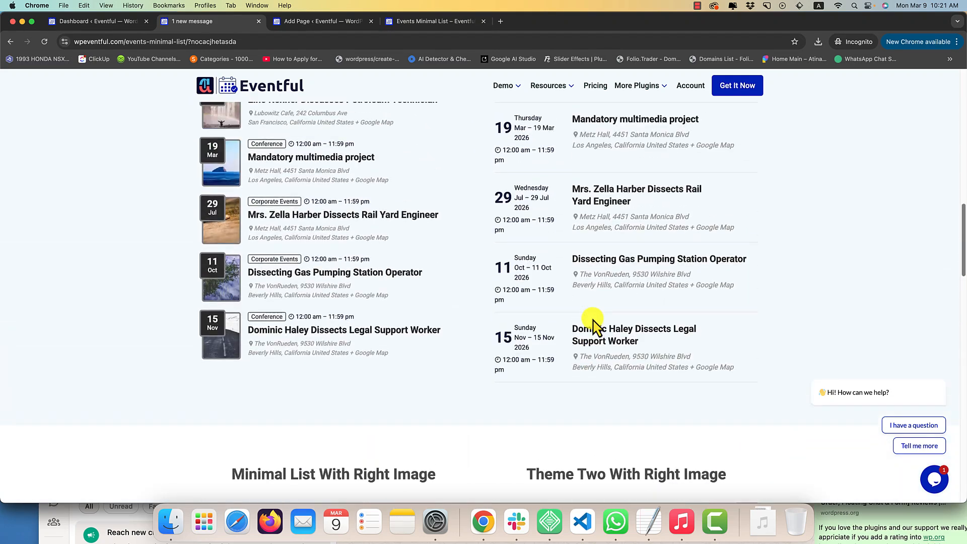
scroll(594, 323, down, 4)
scroll(594, 322, up, 6)
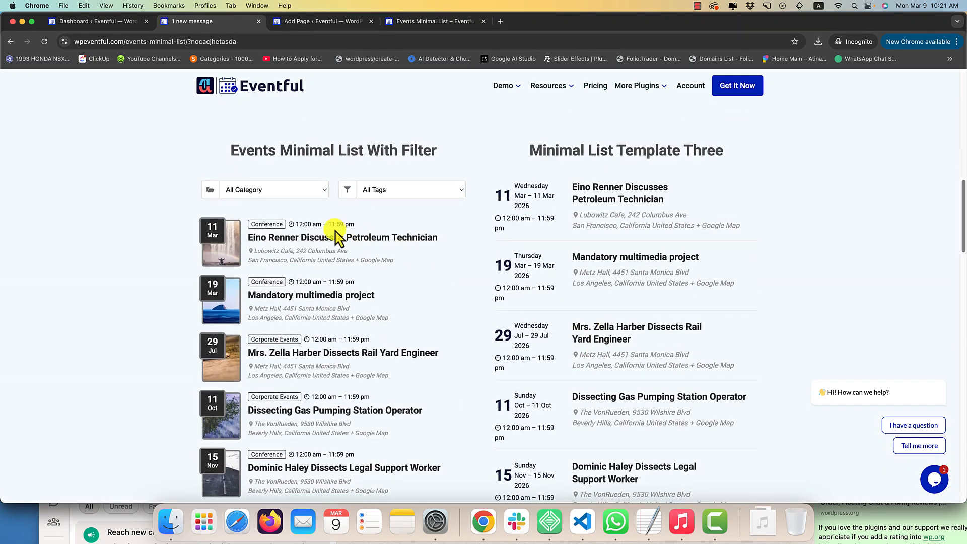
click(287, 191)
click(270, 201)
click(271, 190)
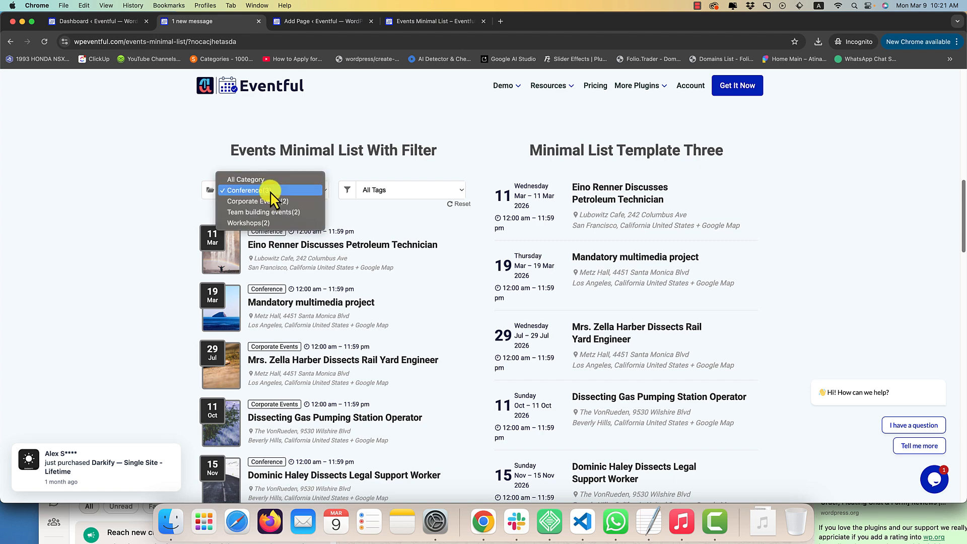
- Create a new Eventful layout titled "Minimal List" with the Minimal List preset, and close the demo page
click(92, 20)
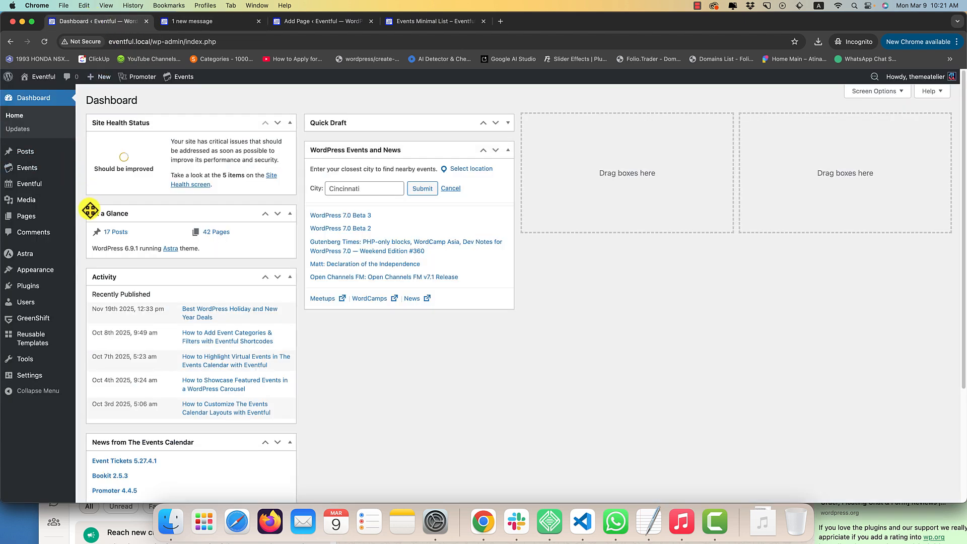
mouse_move(40, 192)
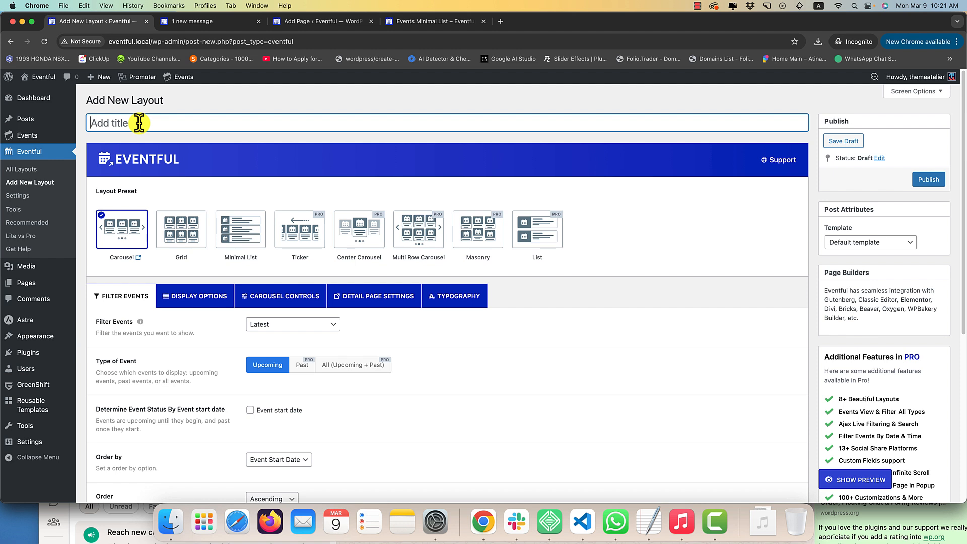
click(229, 226)
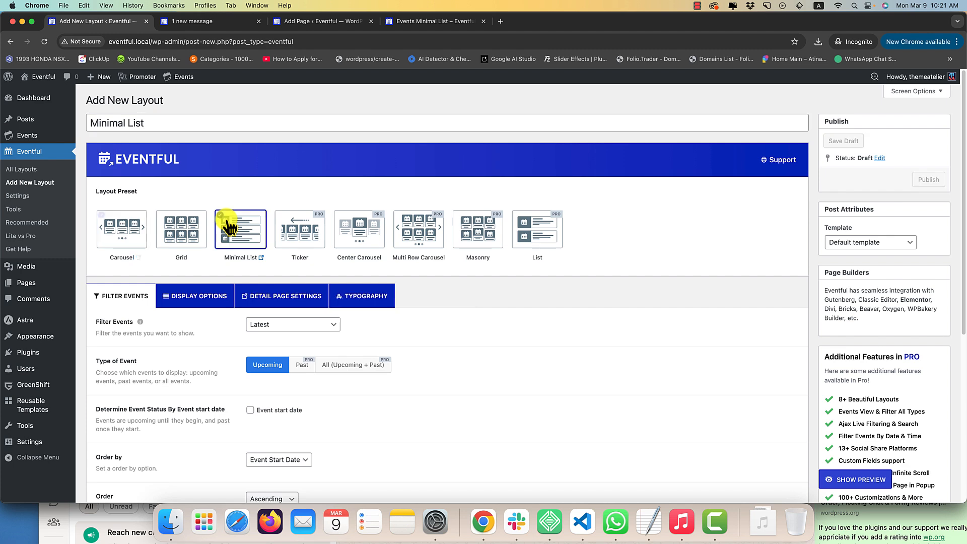
scroll(130, 312, down, 2)
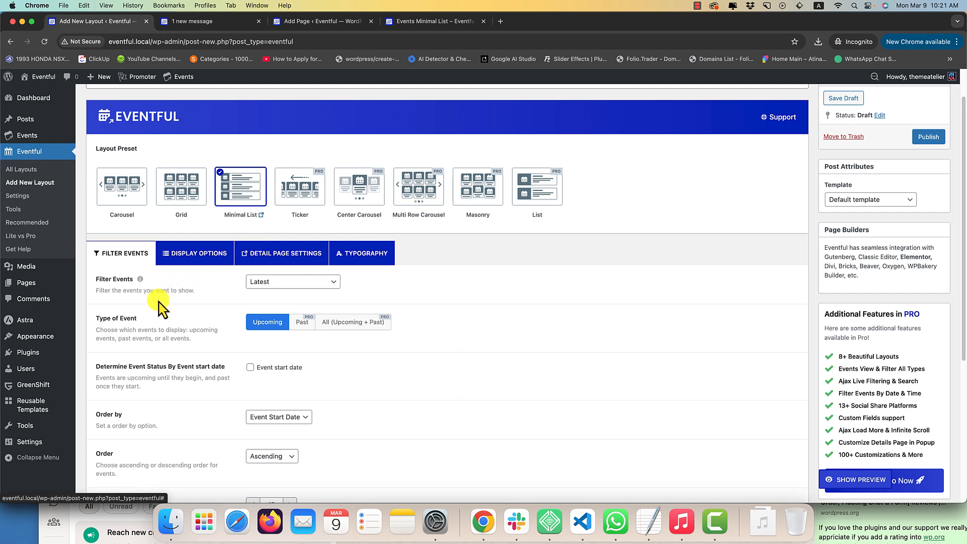
scroll(158, 304, down, 1)
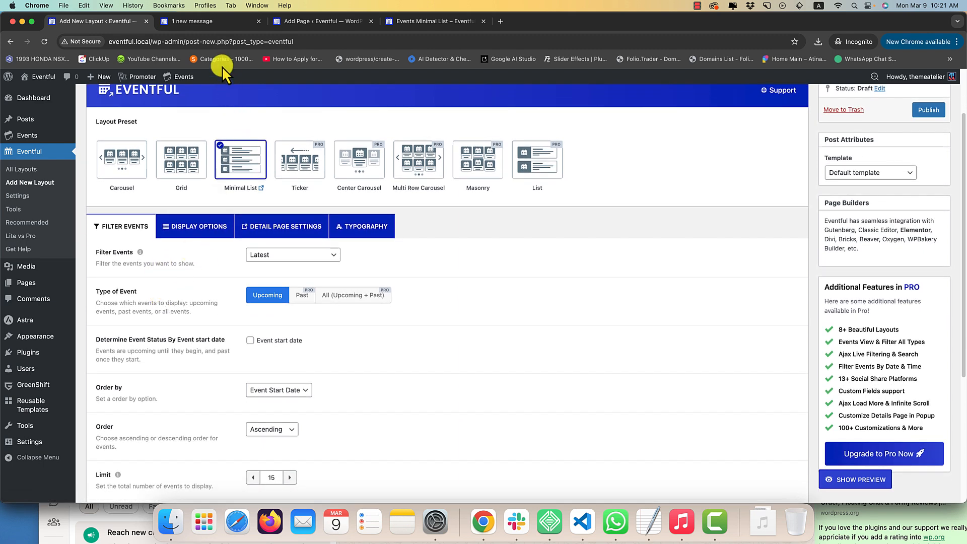
middle_click(216, 23)
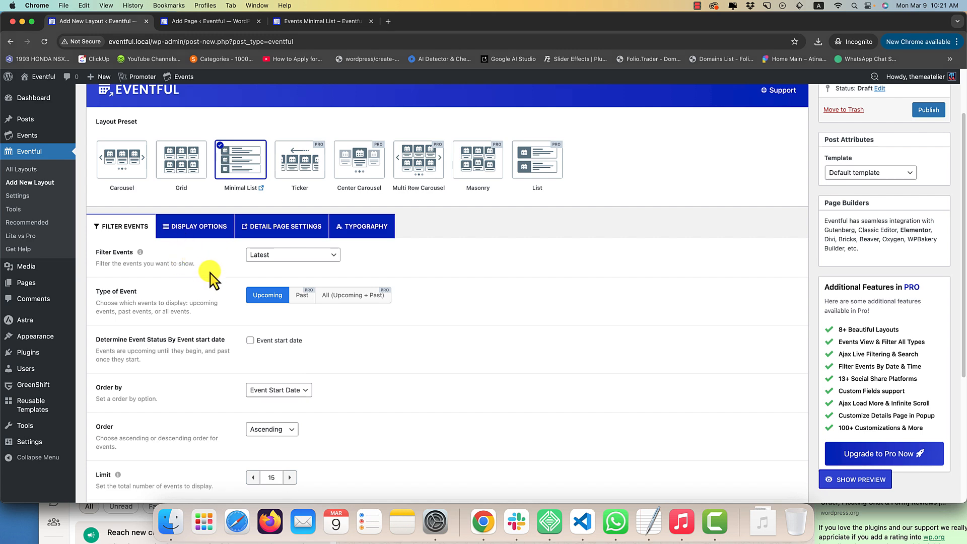
- Examine the Filter Events choices, including the Specific option's list of events to include, and return the filter to Latest
scroll(209, 275, down, 1)
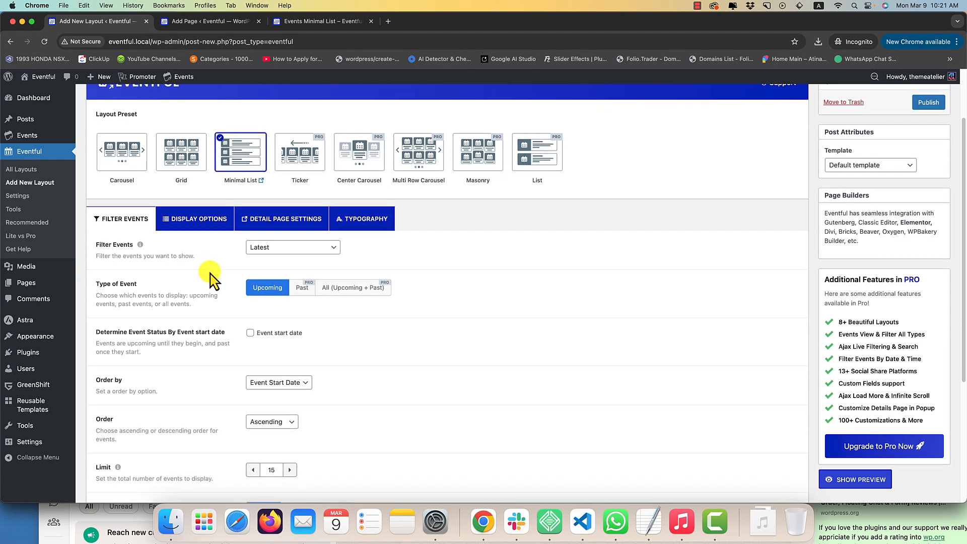
scroll(209, 280, down, 1)
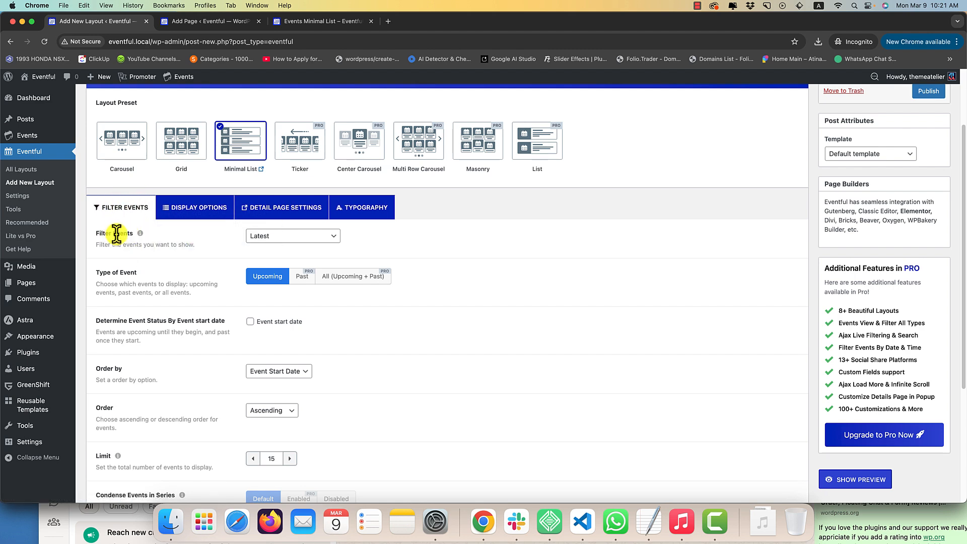
scroll(158, 270, down, 2)
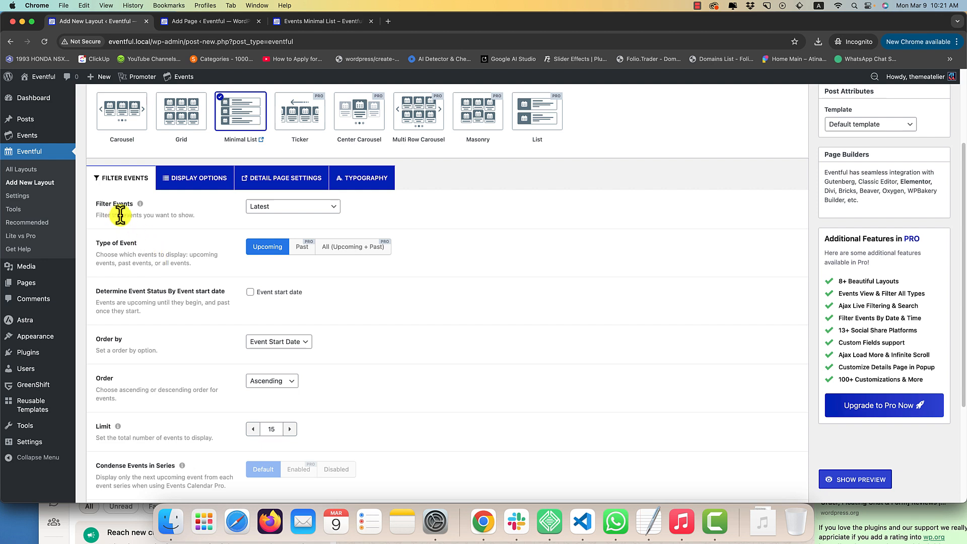
click(270, 207)
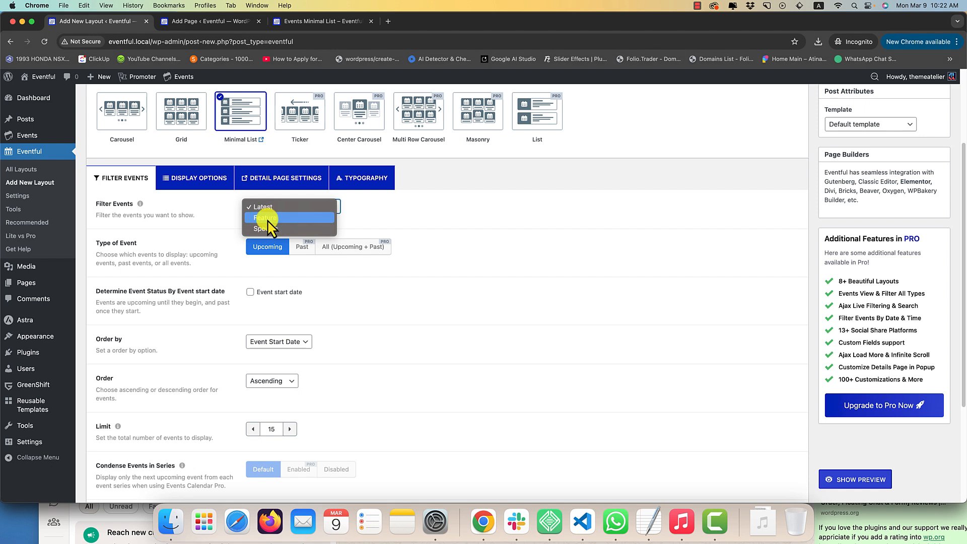
click(267, 218)
click(271, 211)
click(272, 217)
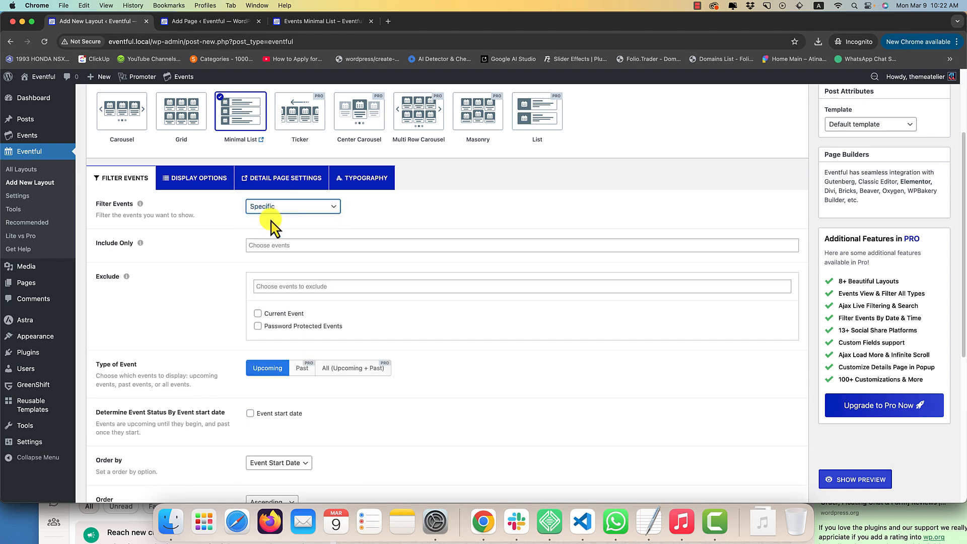
click(273, 243)
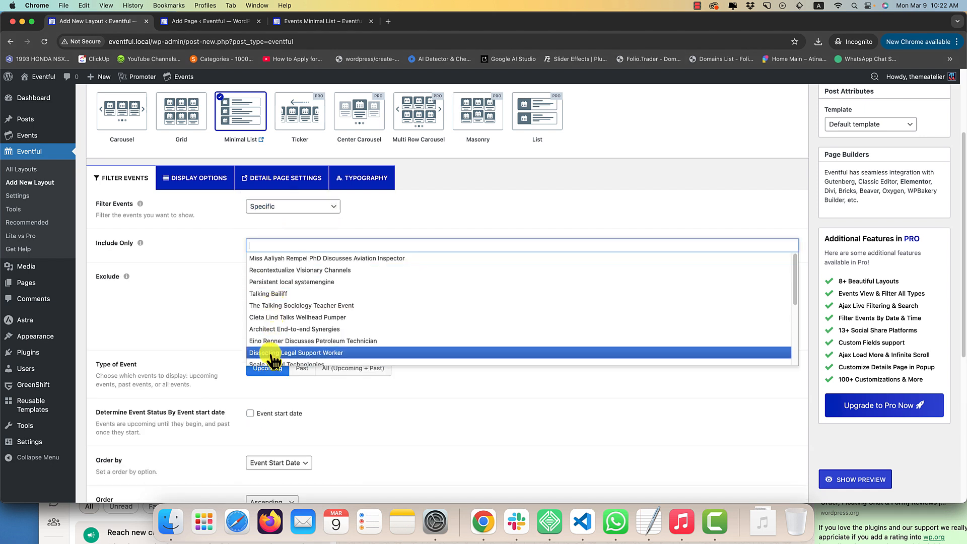
scroll(249, 343, down, 2)
click(192, 286)
click(282, 206)
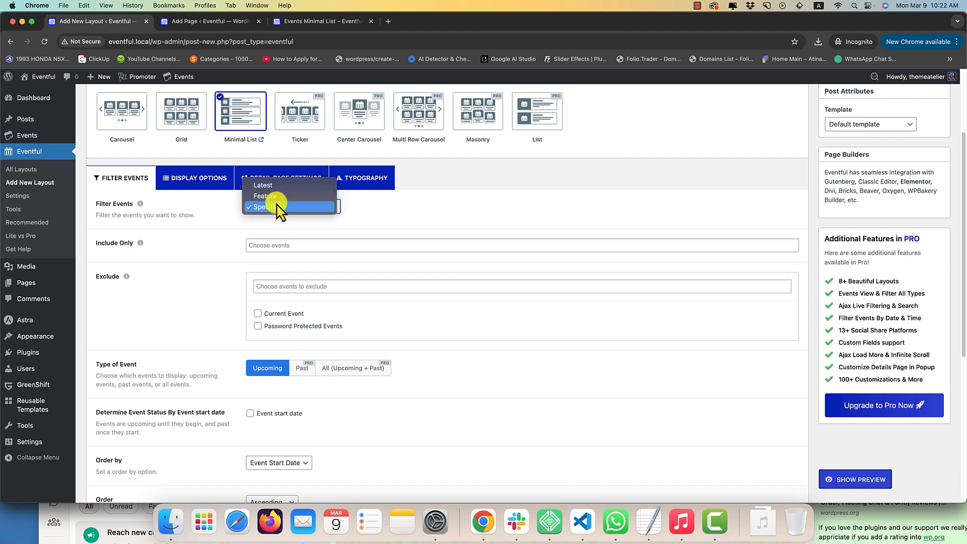
click(275, 189)
- Keep the events ordered by Event Start Date in Ascending order and set the event limit to 12
scroll(264, 232, down, 2)
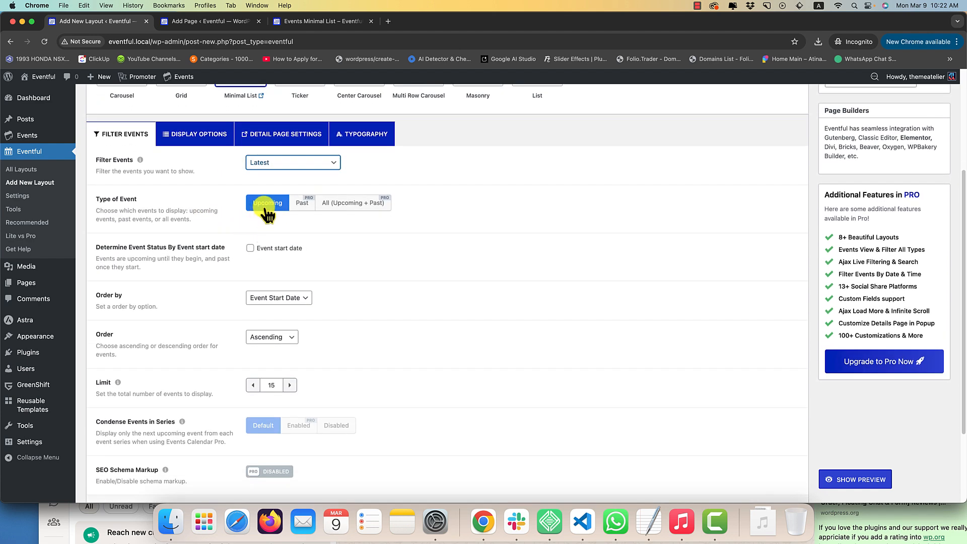
scroll(267, 214, down, 1)
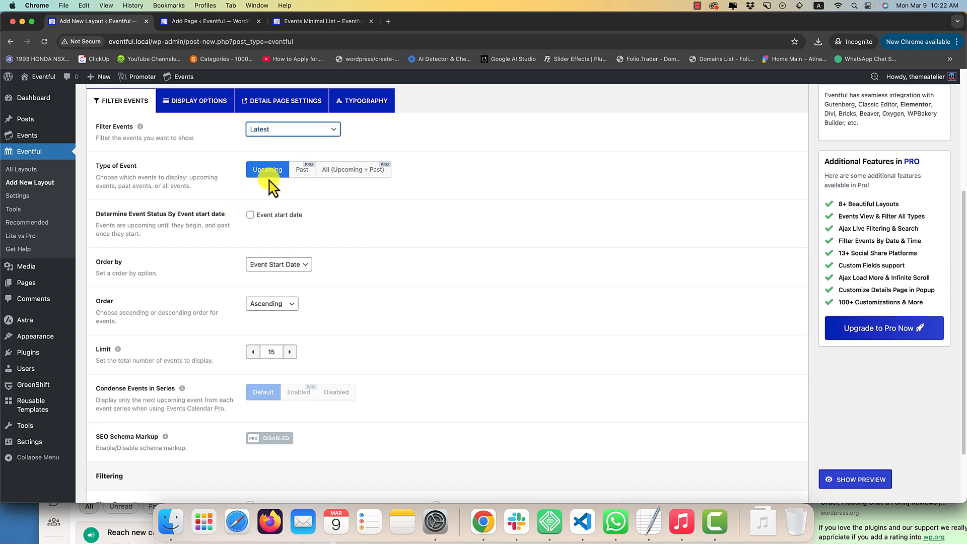
scroll(242, 194, down, 1)
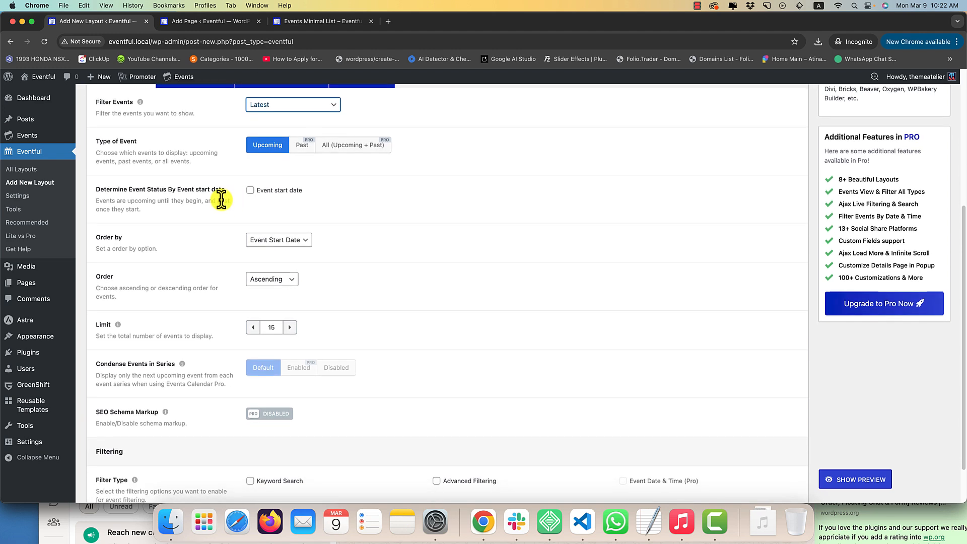
scroll(223, 202, down, 1)
click(263, 216)
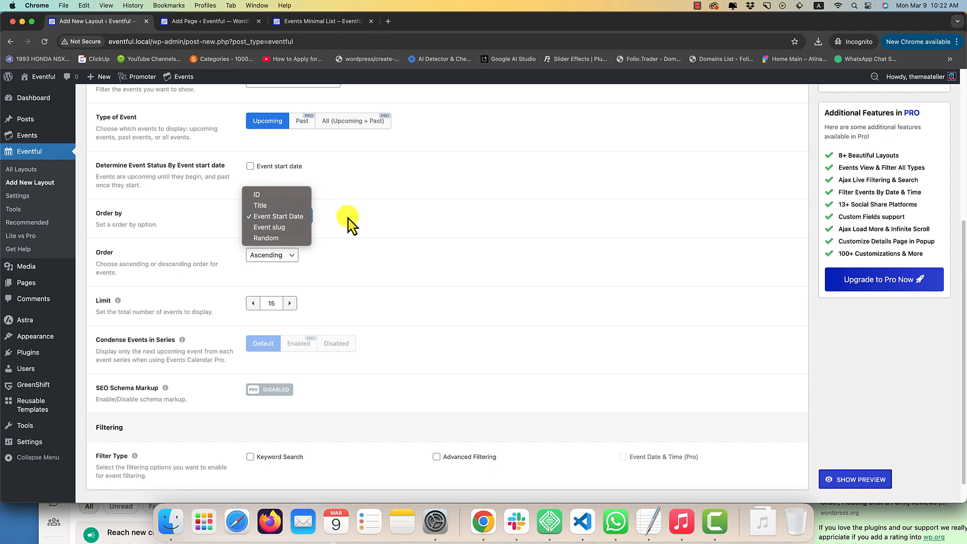
click(305, 216)
scroll(347, 237, down, 1)
click(283, 233)
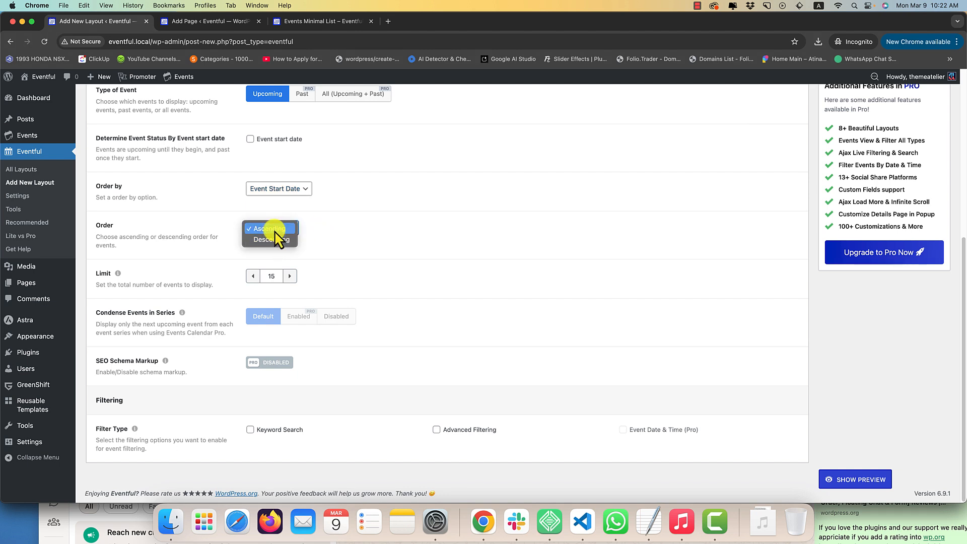
click(316, 233)
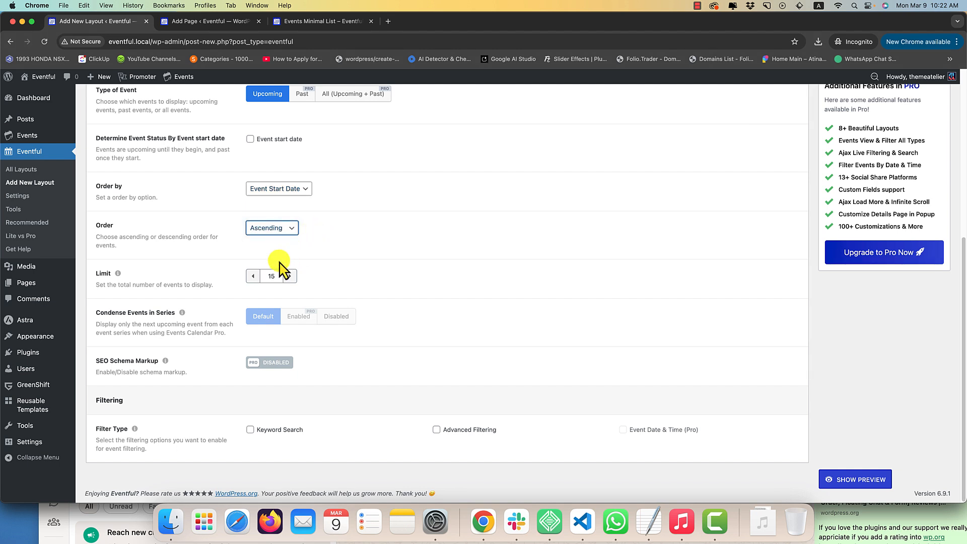
click(271, 231)
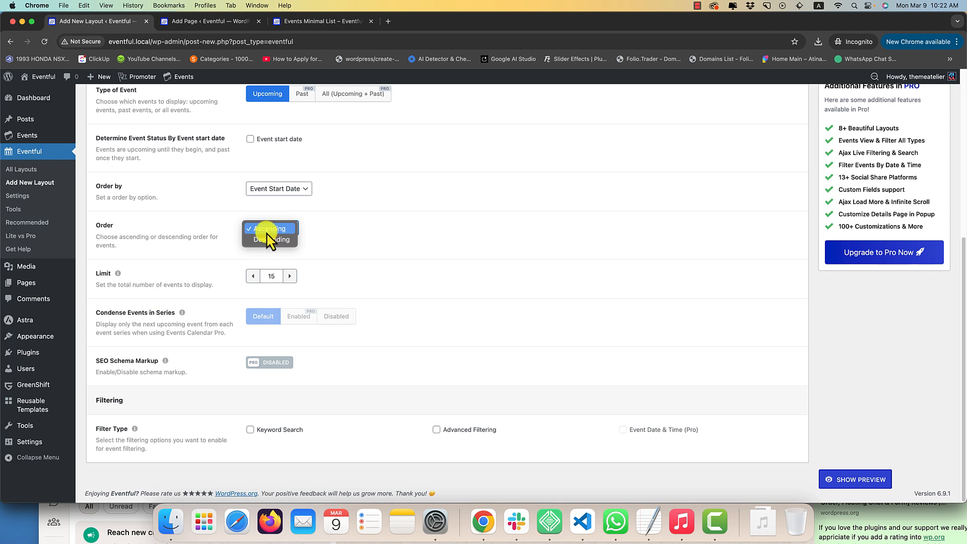
click(233, 253)
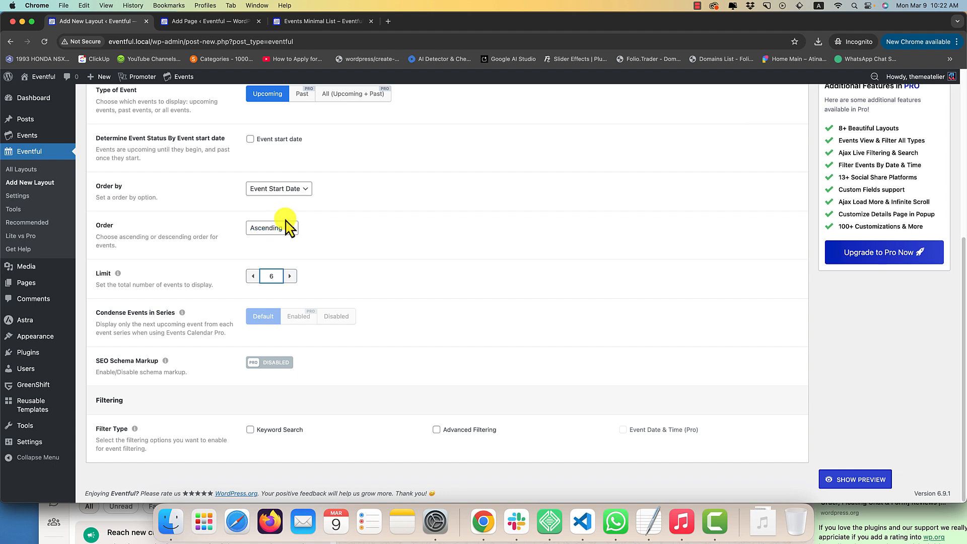
click(410, 221)
- Enable Keyword Search as a filter type and review its search bar, reset button and wrapper margin options
click(250, 430)
scroll(255, 447, down, 5)
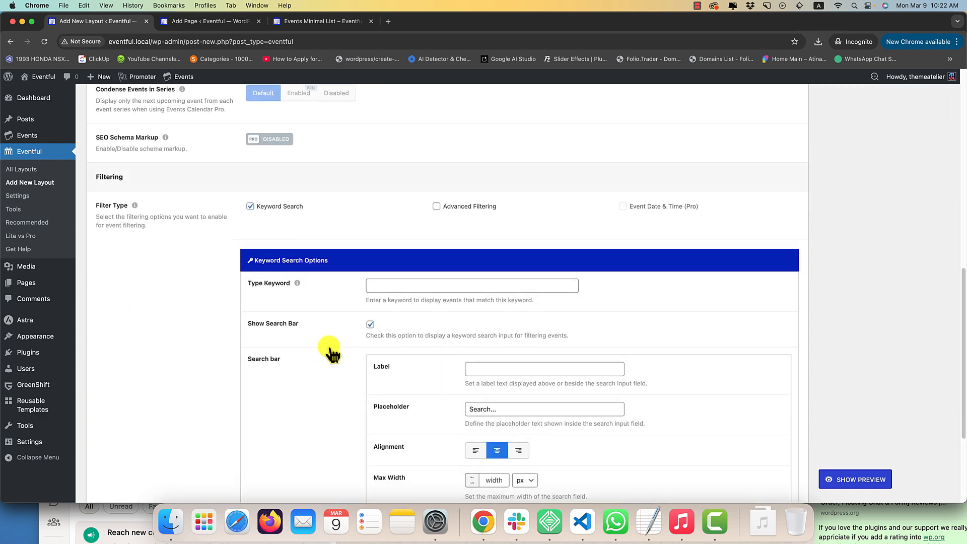
scroll(333, 354, down, 2)
click(434, 210)
scroll(483, 302, down, 2)
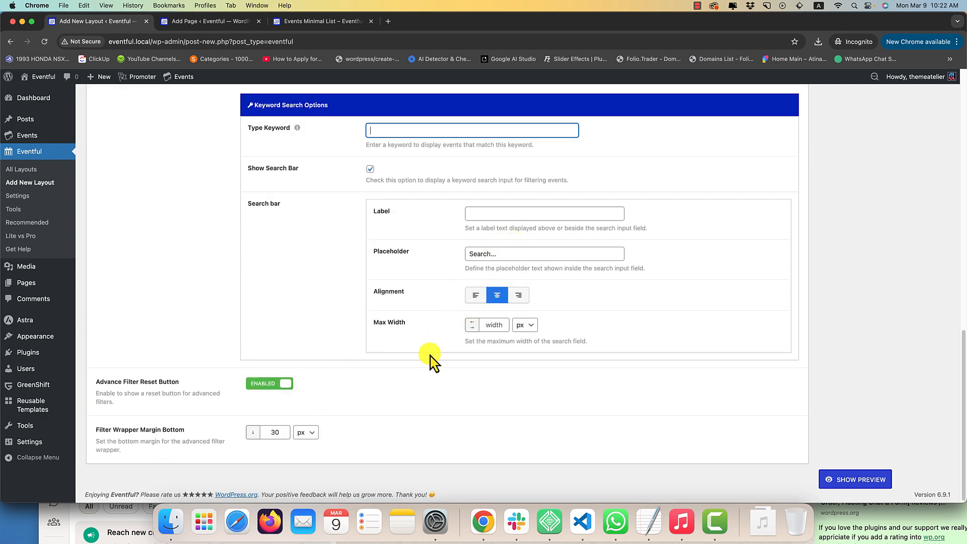
scroll(475, 277, up, 6)
scroll(419, 274, up, 5)
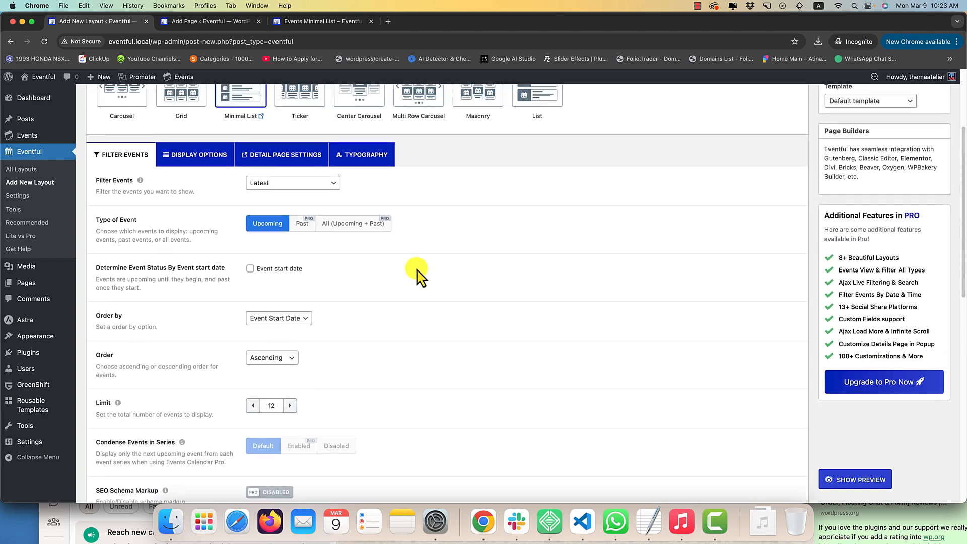
- Examine the layout's general display options, covering section title, column margin, border, box-shadow, inner padding, background and preloader
click(204, 216)
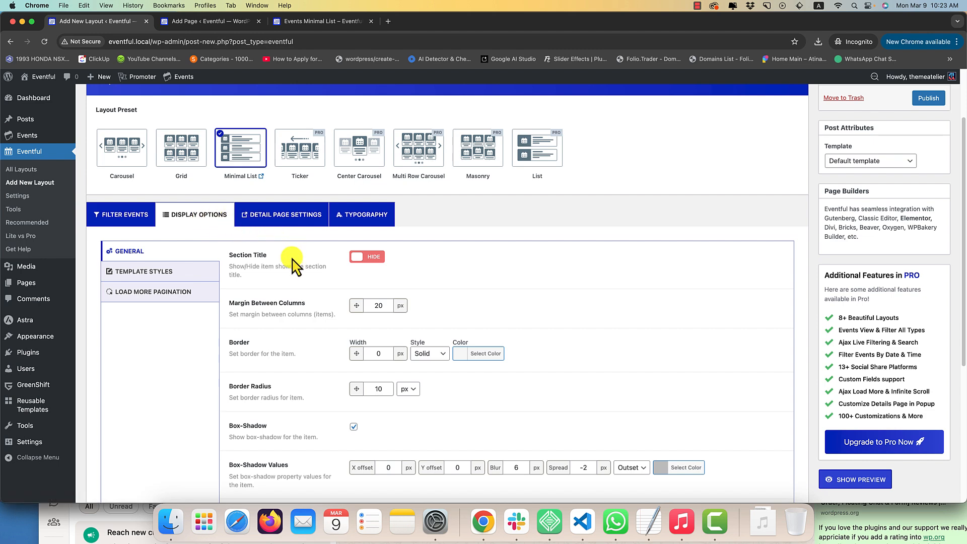
scroll(283, 264, up, 1)
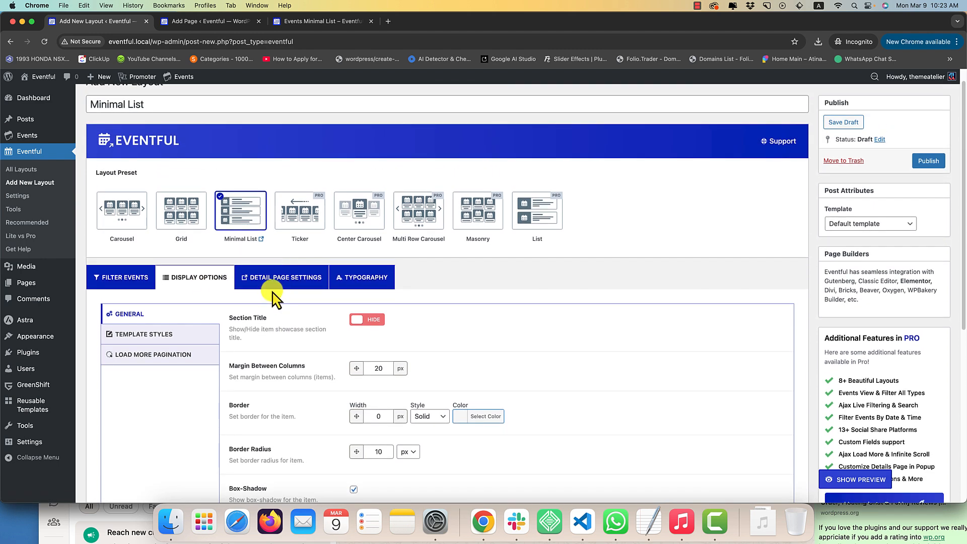
scroll(275, 298, down, 3)
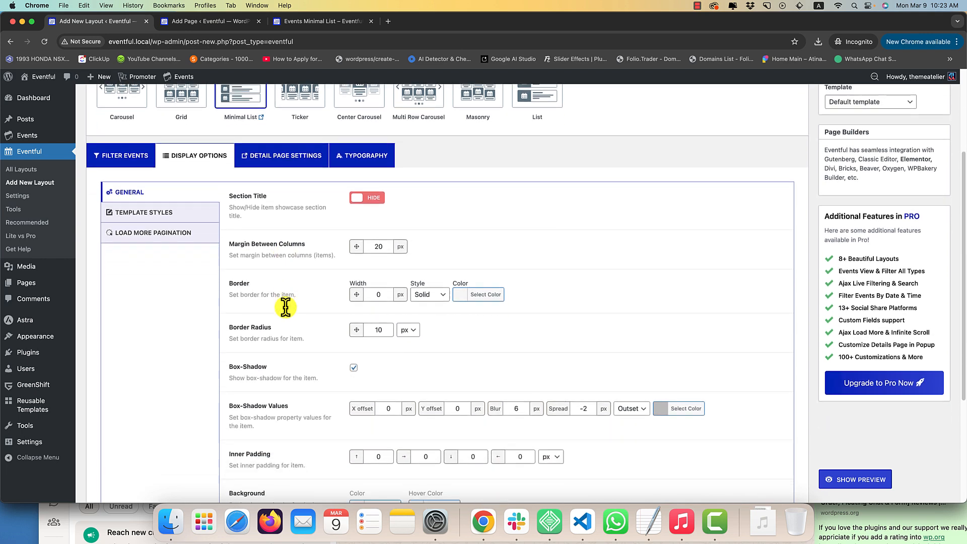
click(377, 295)
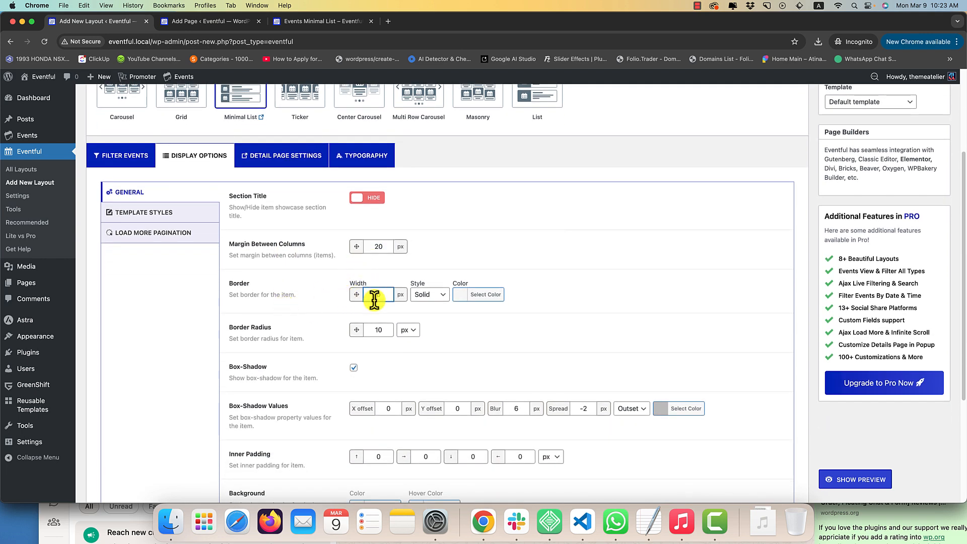
scroll(297, 333, down, 2)
scroll(297, 333, down, 2)
scroll(360, 352, down, 1)
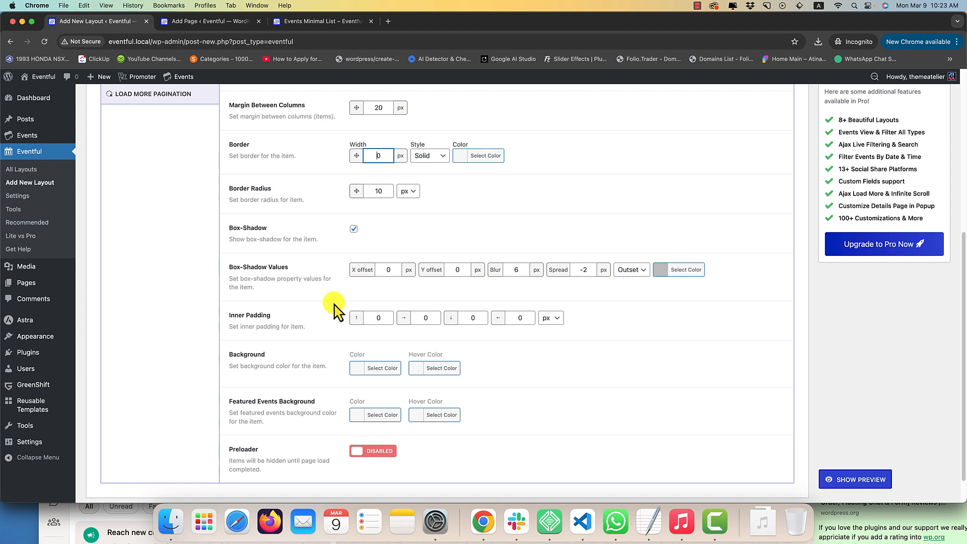
scroll(335, 308, up, 4)
scroll(363, 312, down, 3)
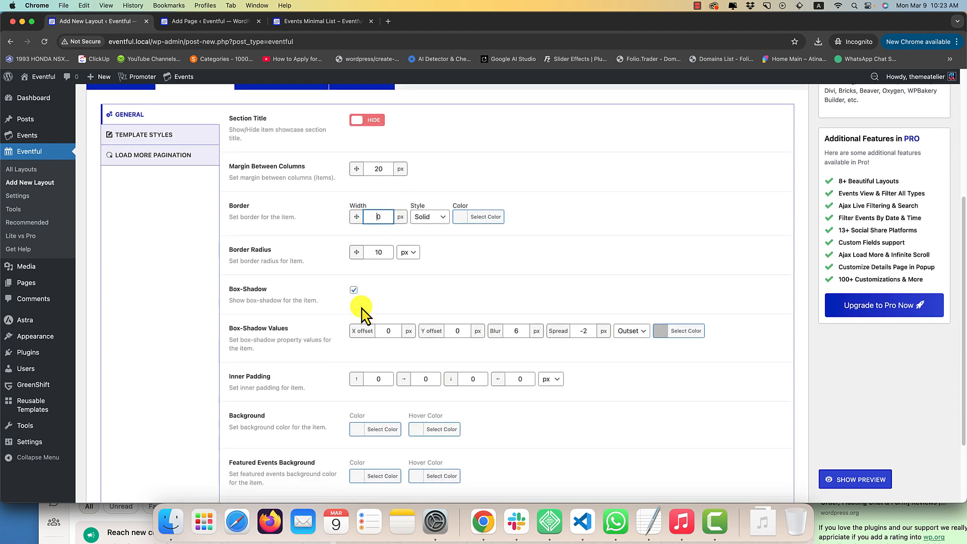
scroll(432, 346, down, 1)
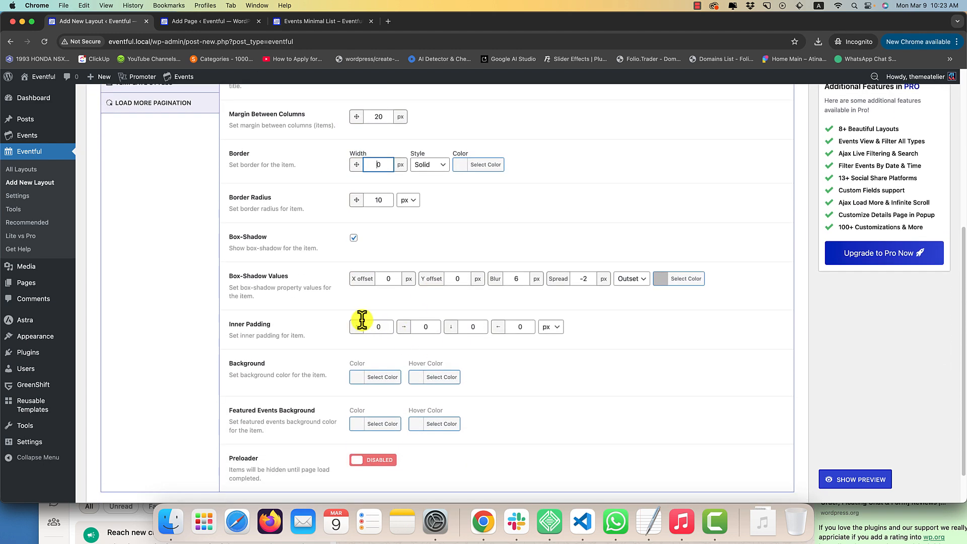
scroll(328, 317, up, 1)
scroll(328, 318, up, 1)
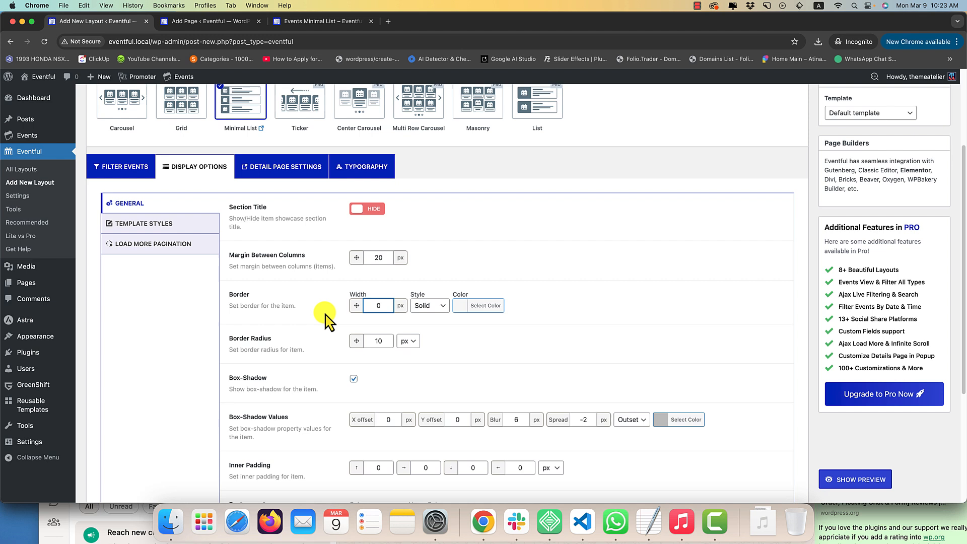
- Try the pre-made template styles for the Minimal List, going through Template Two and Template Three before returning to Template One
click(189, 226)
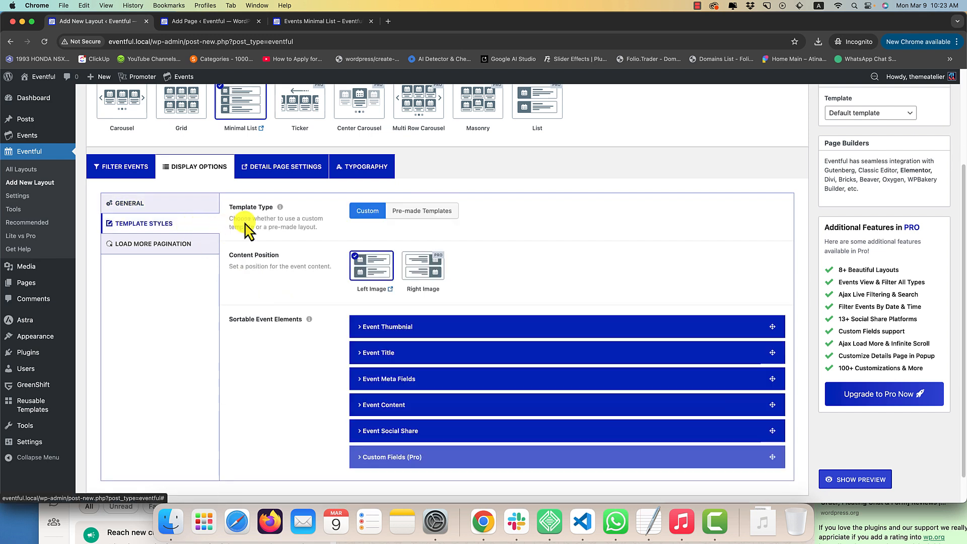
click(411, 215)
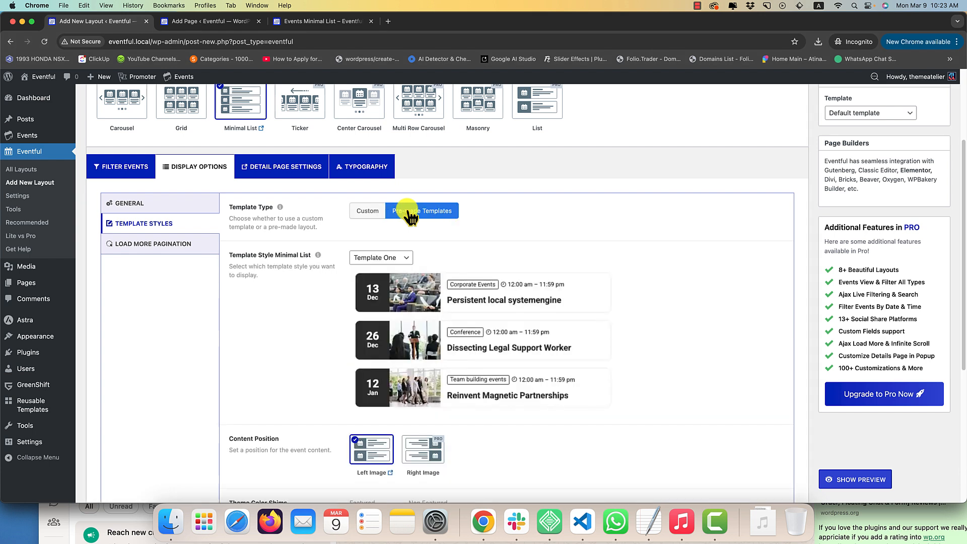
click(393, 258)
click(396, 267)
click(396, 255)
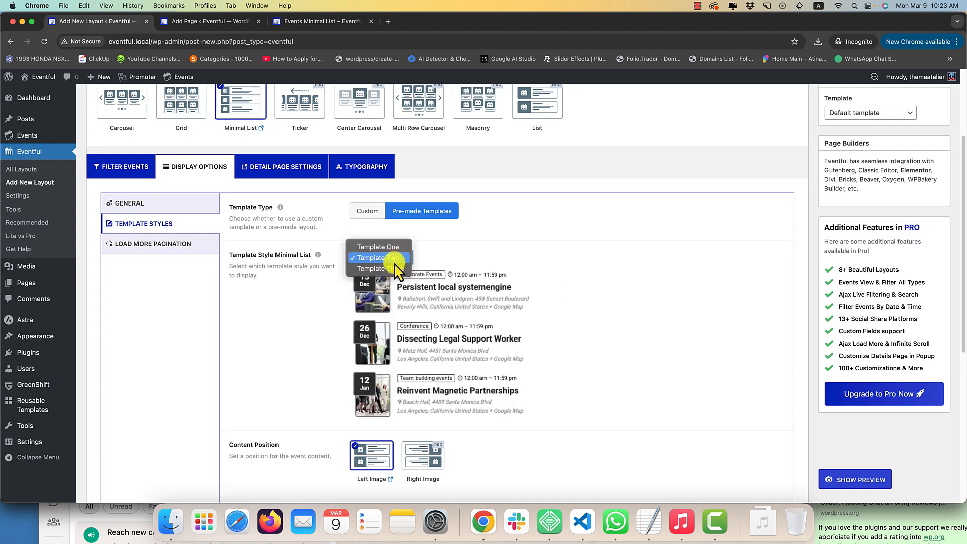
click(396, 269)
click(395, 257)
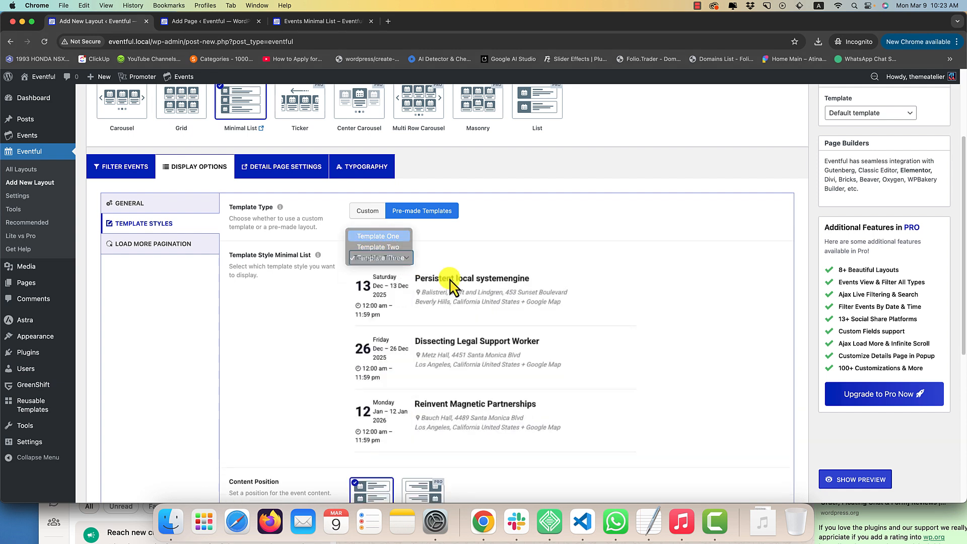
- Show the live preview of the layout with Template One and look through its event list
click(836, 479)
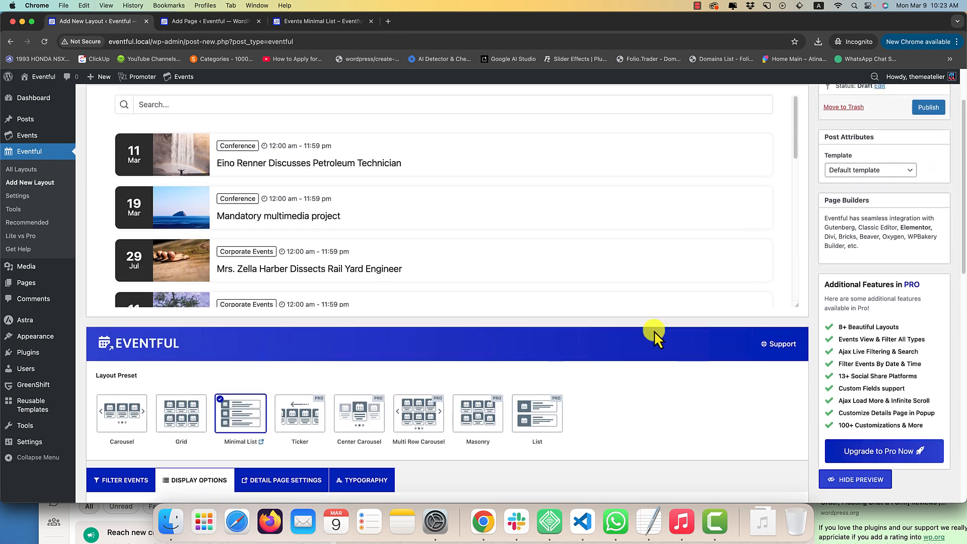
scroll(151, 217, down, 3)
scroll(720, 339, down, 10)
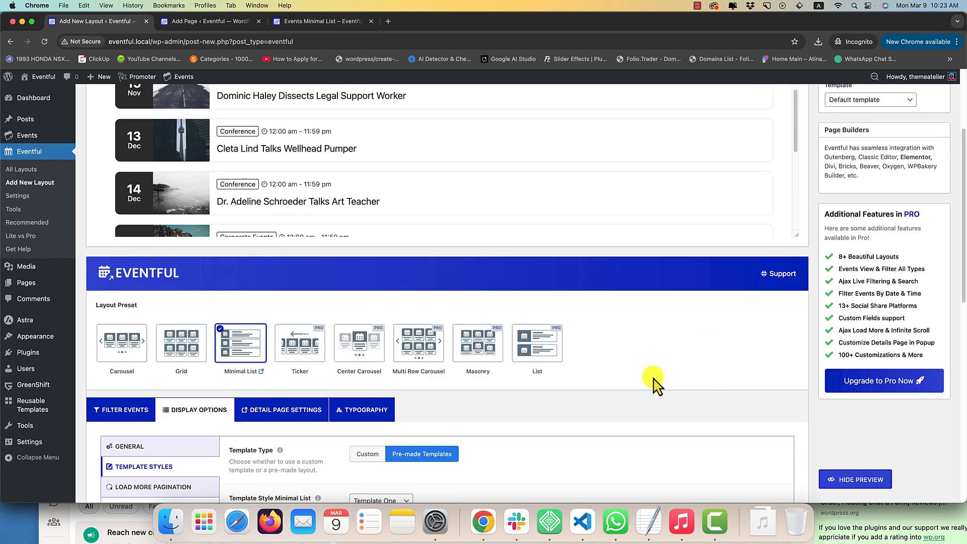
- Switch the template type to Custom and set the event thumbnail's custom size to 240 by 300 with hard-crop
click(367, 194)
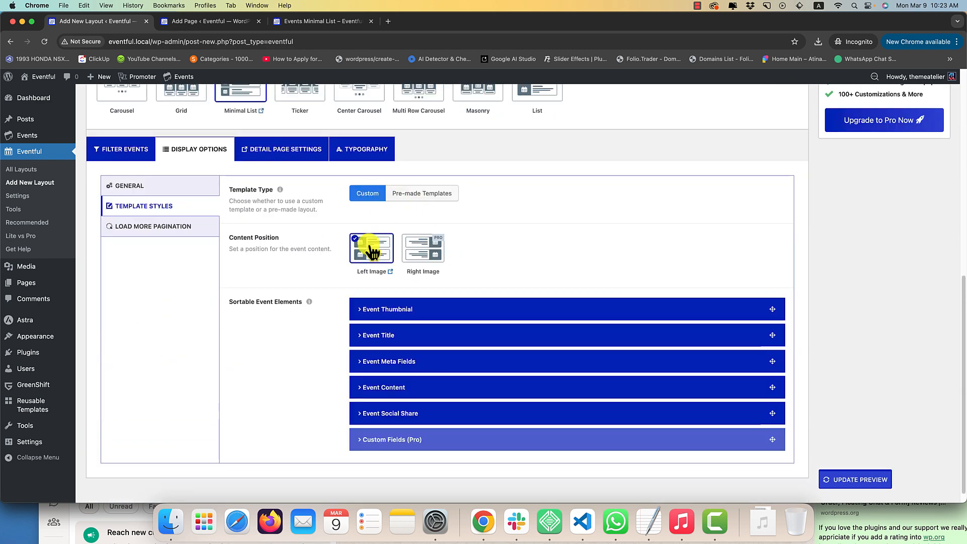
click(403, 311)
scroll(322, 327, down, 2)
scroll(322, 330, down, 3)
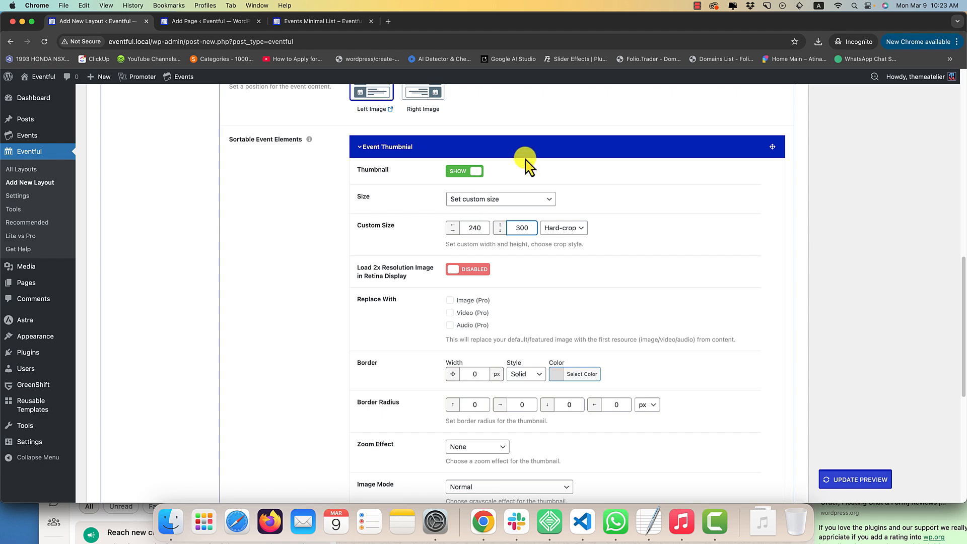
scroll(523, 162, up, 8)
scroll(400, 363, down, 8)
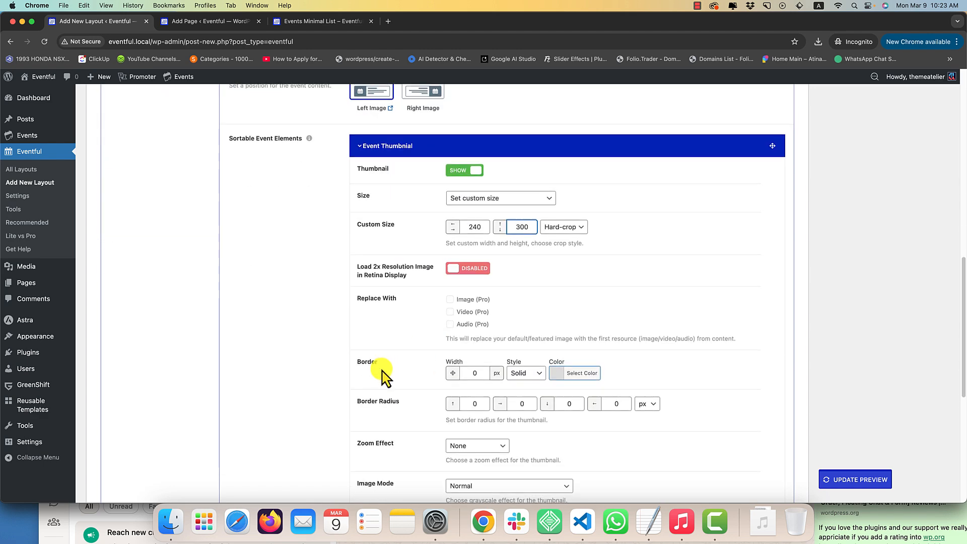
- Set the event thumbnail's top margin to 15 px
scroll(383, 373, down, 2)
scroll(442, 351, down, 4)
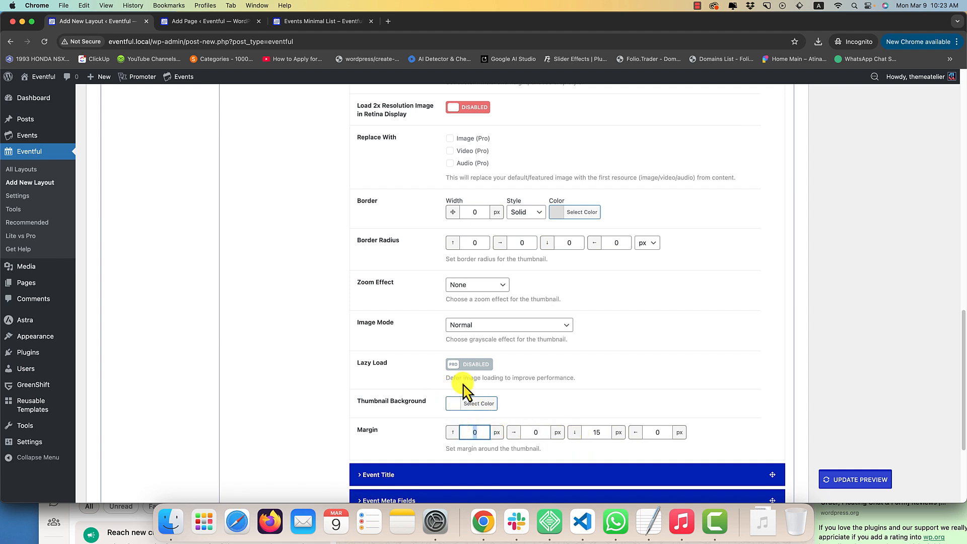
scroll(400, 378, down, 3)
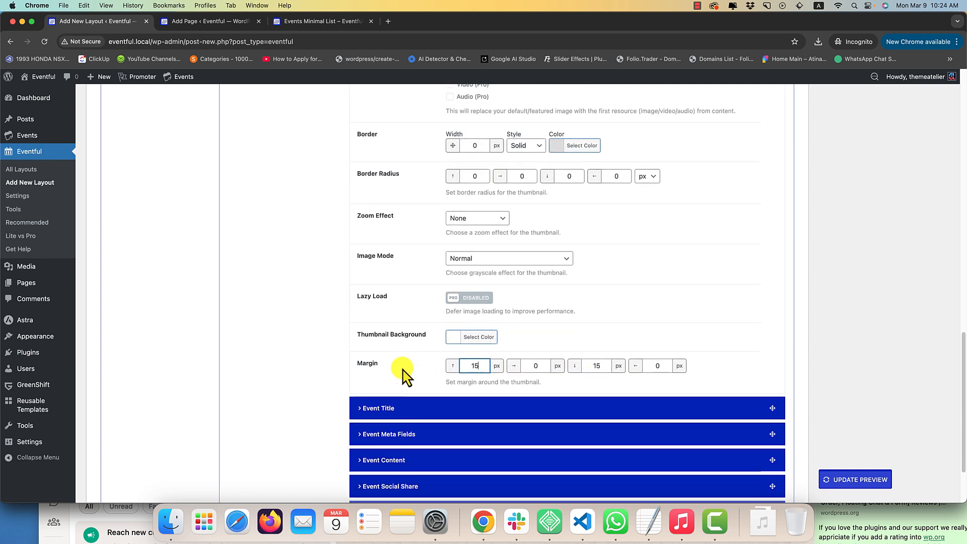
- Clear the thumbnail's top margin, set its bottom margin to 0 px, and set the event title's top margin to 15 px
click(405, 408)
scroll(404, 409, down, 7)
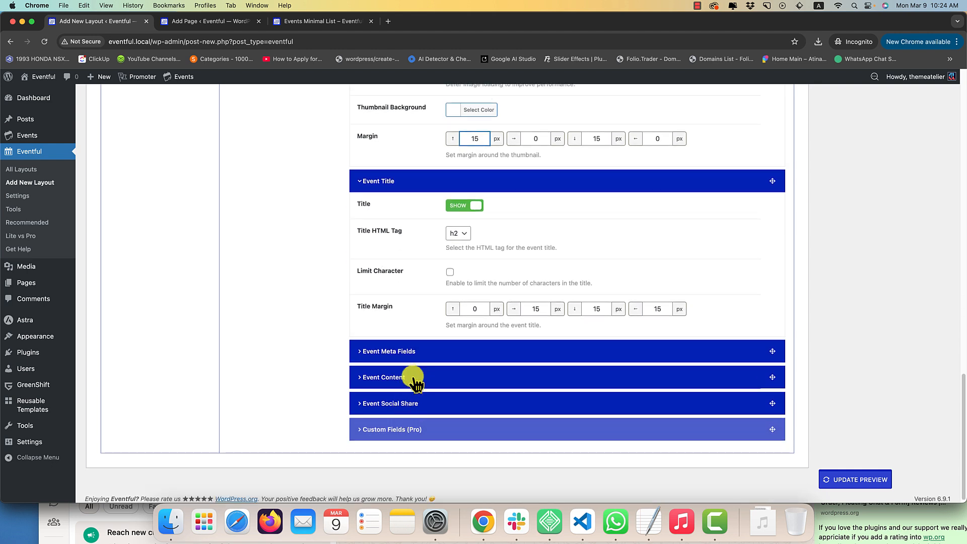
scroll(479, 244, up, 3)
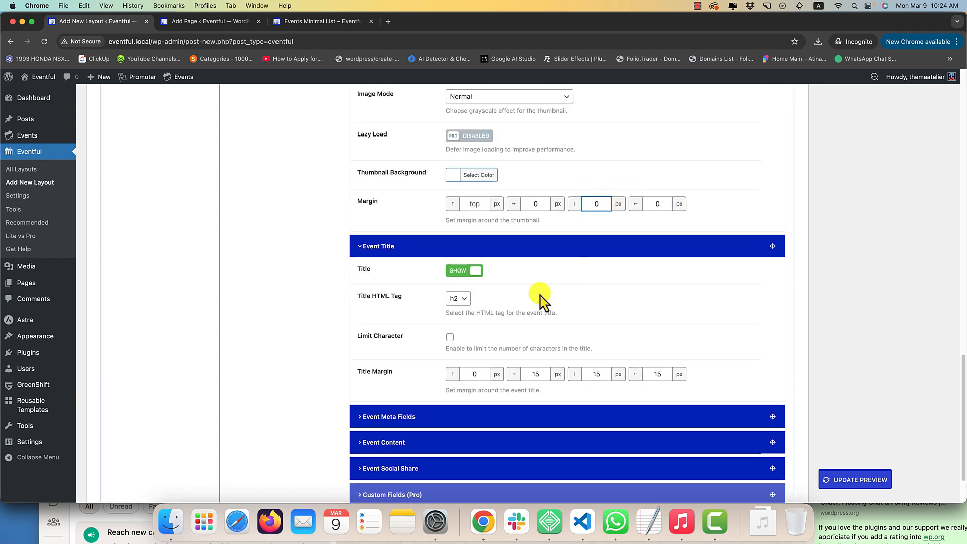
text(15)
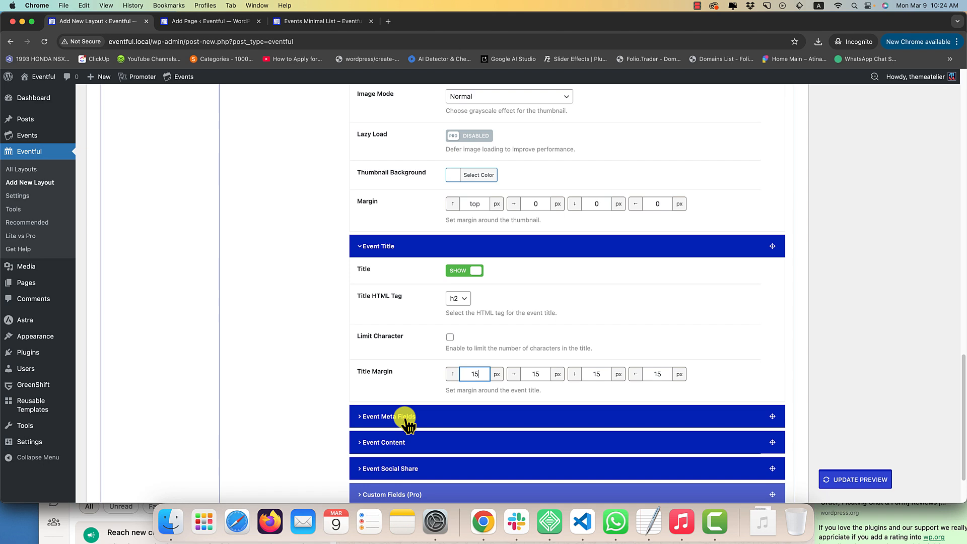
- Hide both the event content and the Read More button in the Event Content settings
click(389, 441)
scroll(459, 403, down, 2)
click(459, 393)
scroll(477, 406, down, 3)
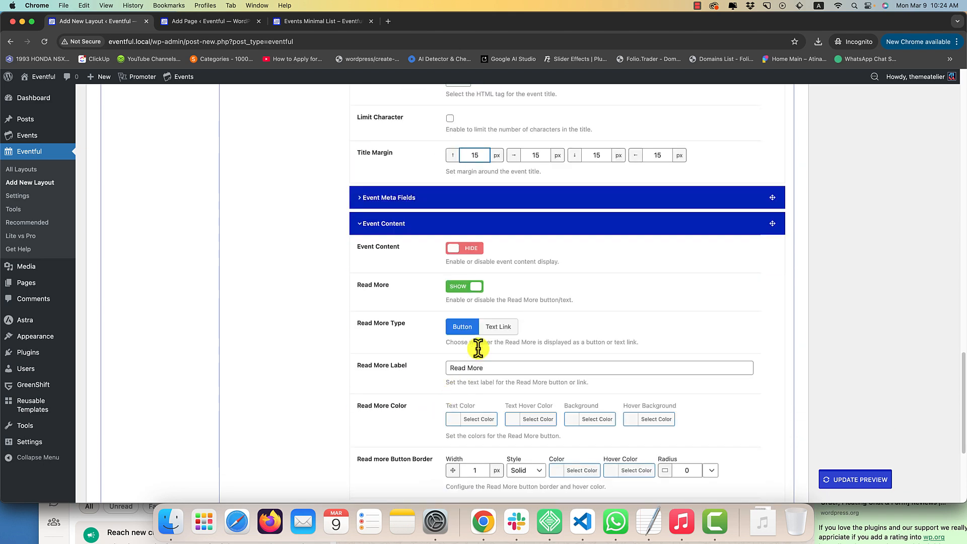
click(476, 285)
- Examine the Event Social Share and Event Meta Fields settings, including sharing media, the listed meta fields and the separator choices
click(410, 398)
scroll(410, 414, down, 2)
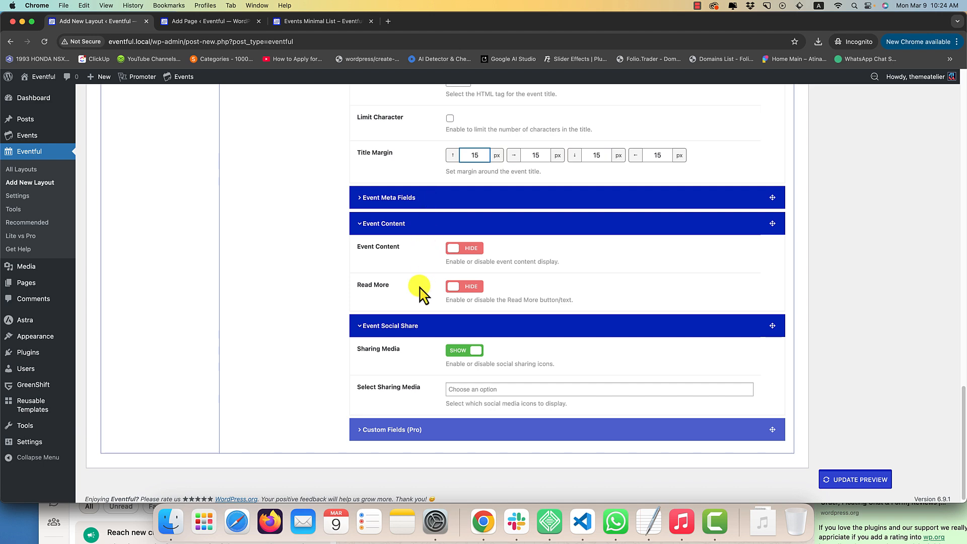
scroll(417, 335, up, 2)
click(421, 266)
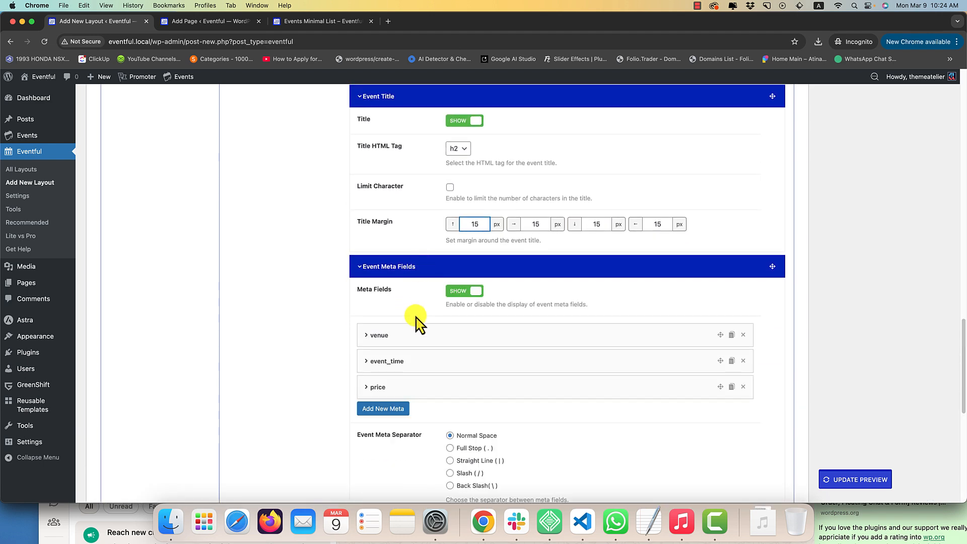
scroll(416, 322, up, 5)
click(421, 292)
click(423, 292)
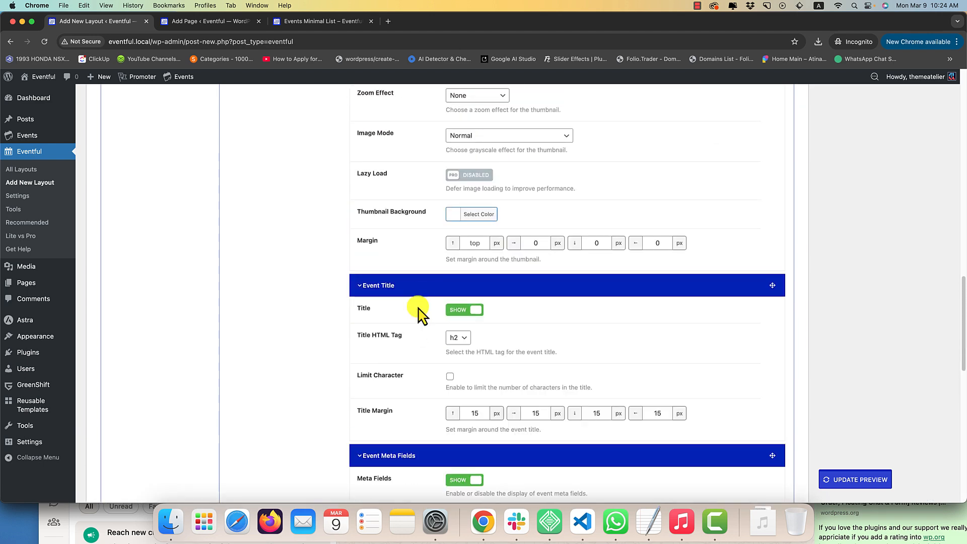
scroll(438, 310, up, 6)
scroll(491, 269, up, 3)
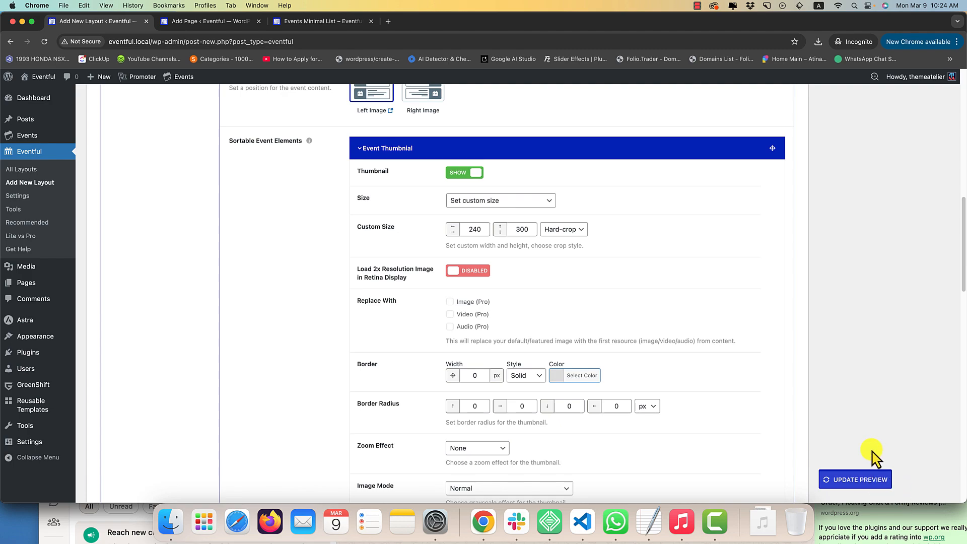
- Update the live preview and look through the event list with the custom template
click(861, 480)
scroll(333, 240, down, 2)
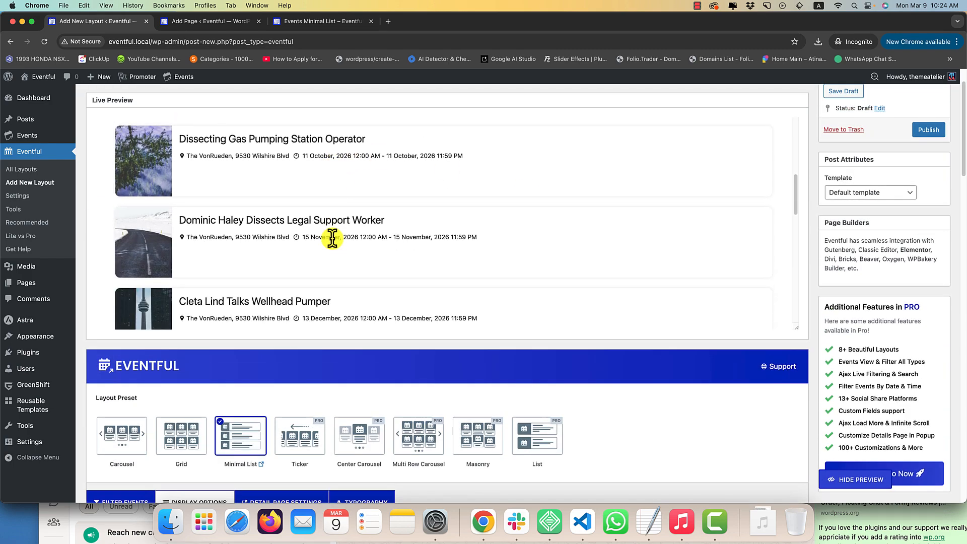
scroll(332, 239, down, 3)
scroll(335, 276, down, 5)
- Set Items Per Page to 6 in the Load More pagination options and update the live preview
click(209, 366)
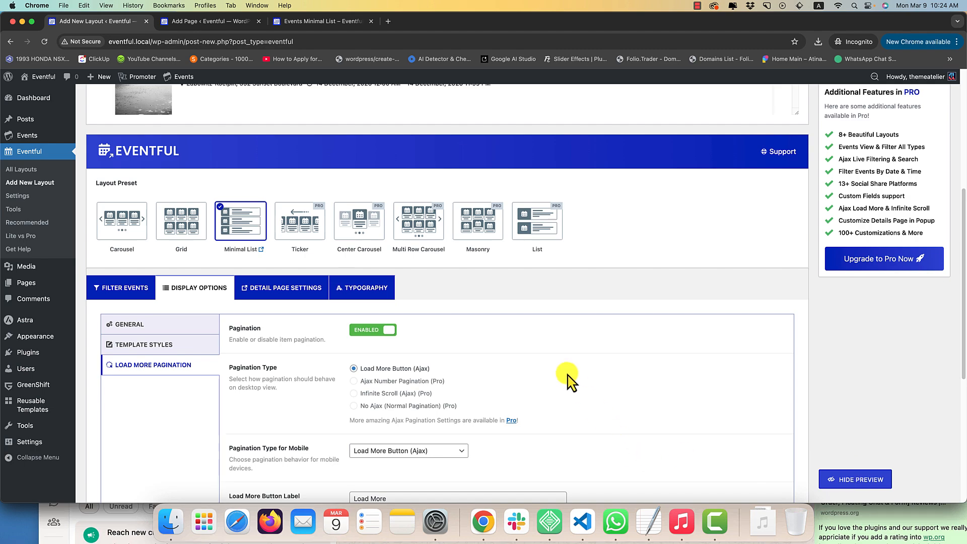
scroll(568, 380, up, 5)
scroll(421, 297, down, 3)
scroll(534, 454, down, 4)
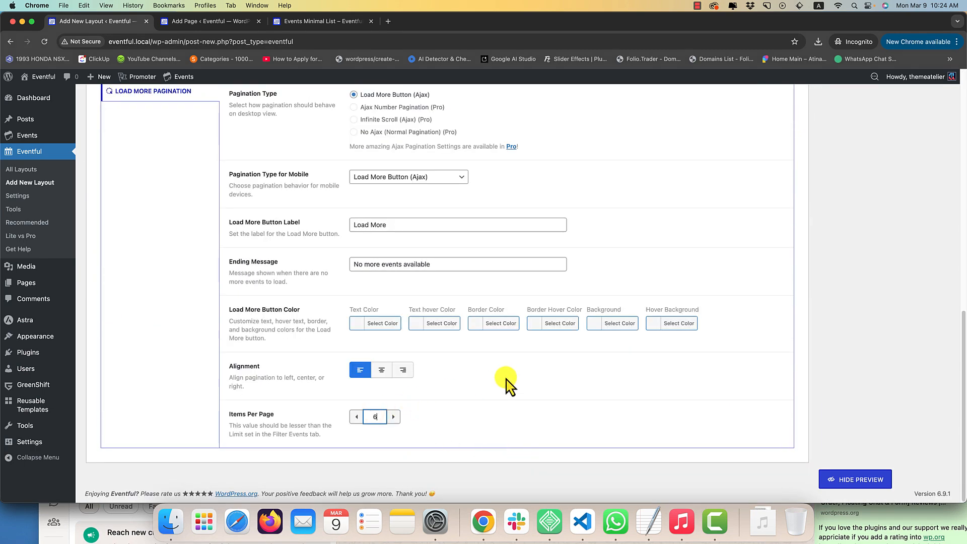
click(855, 480)
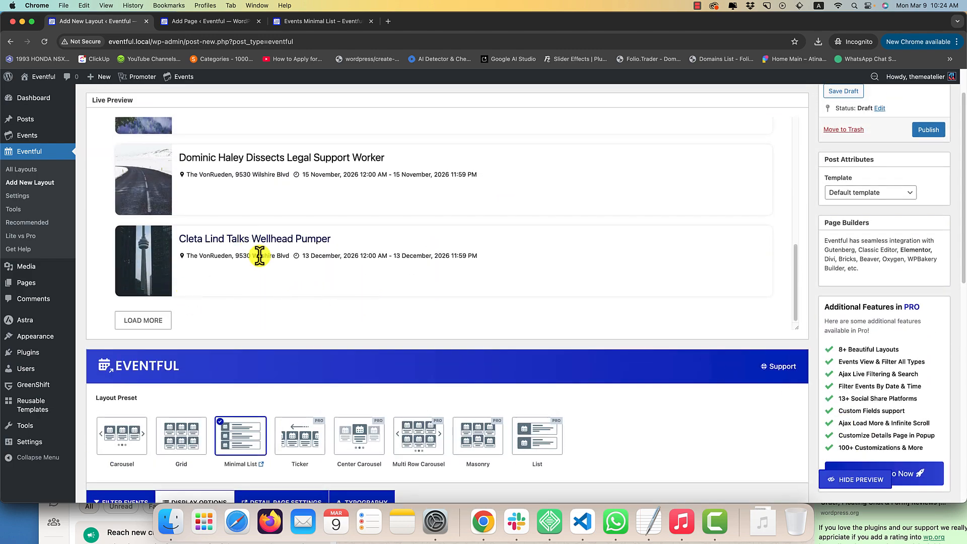
scroll(259, 257, up, 8)
scroll(557, 400, down, 1)
- Center-align the Load More button and update the live preview
scroll(557, 401, down, 12)
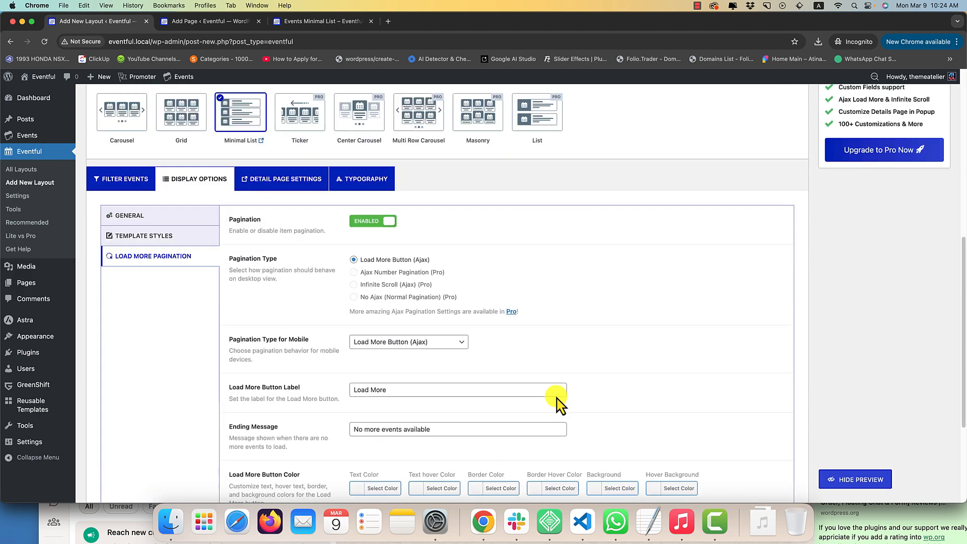
click(421, 225)
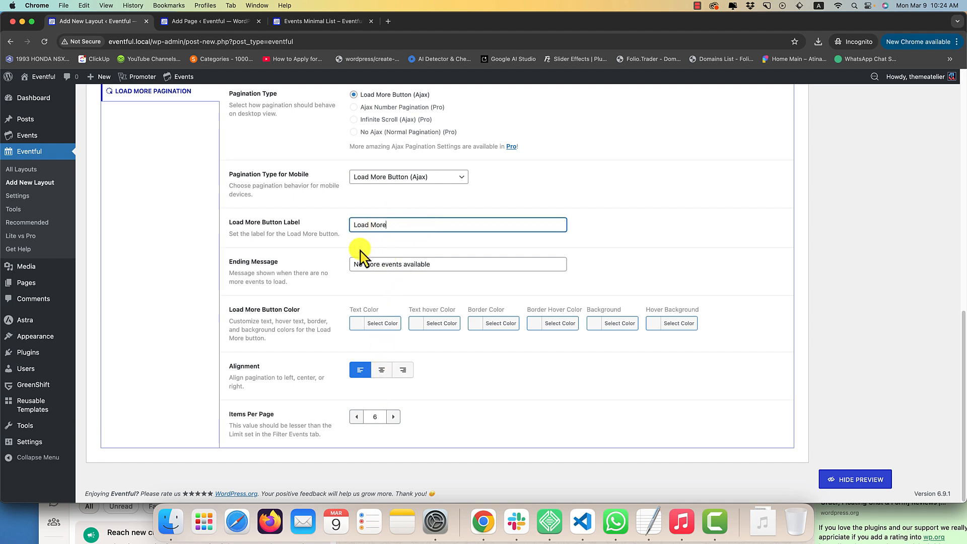
click(381, 370)
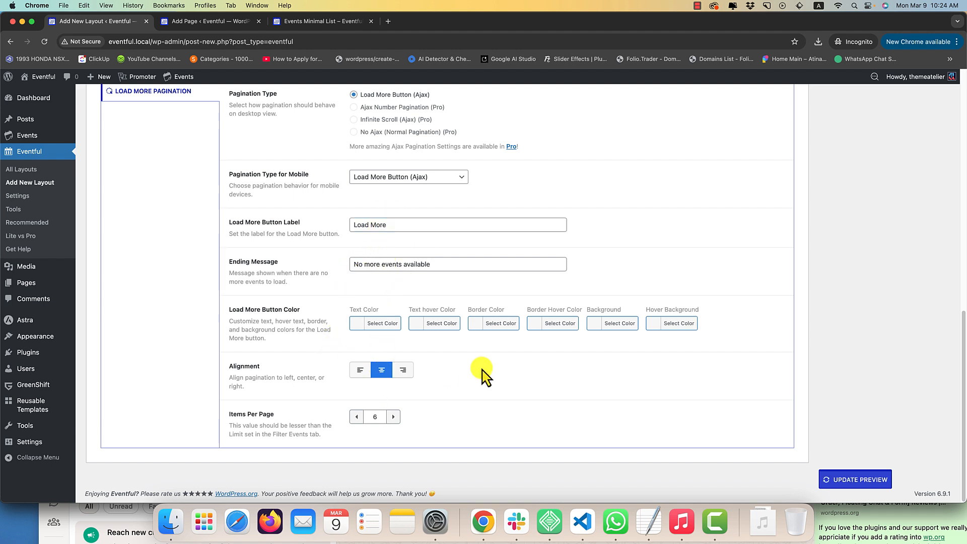
click(836, 469)
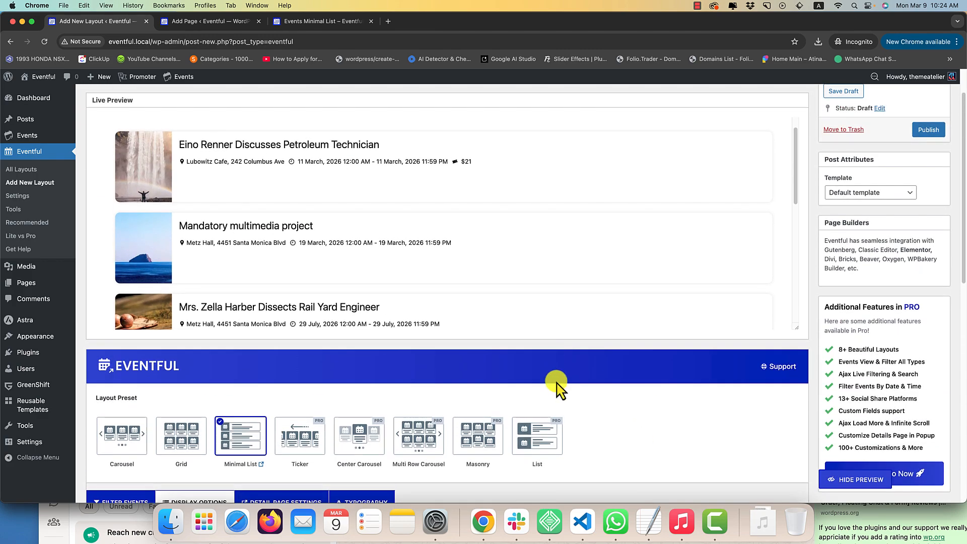
- Change the Load More button label to "Load More events" and check the button in the updated preview
scroll(460, 244, down, 5)
scroll(608, 404, down, 15)
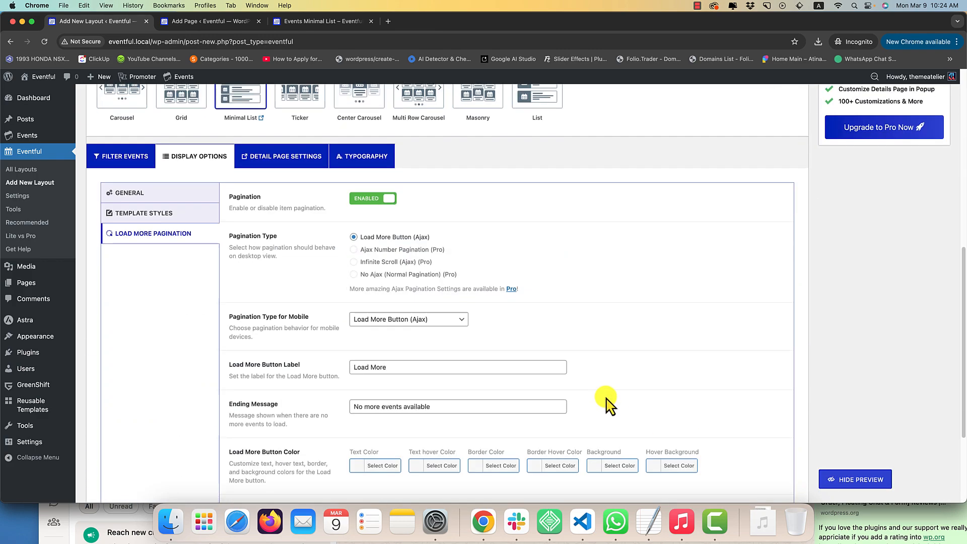
click(402, 219)
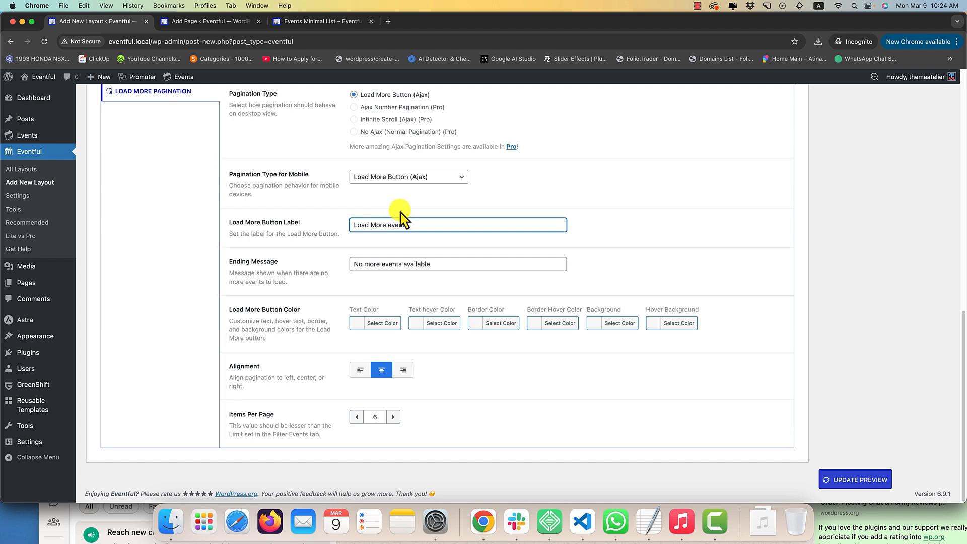
click(696, 227)
click(862, 479)
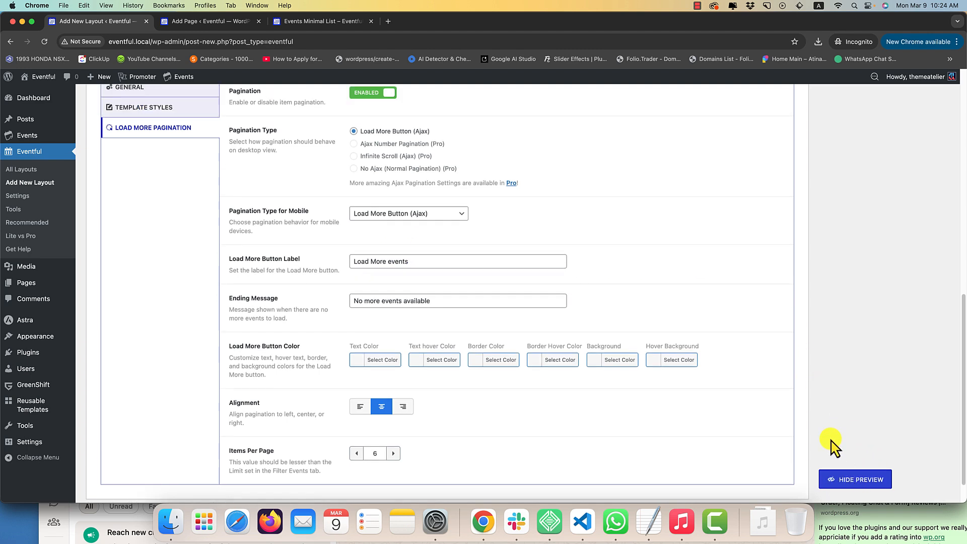
click(446, 322)
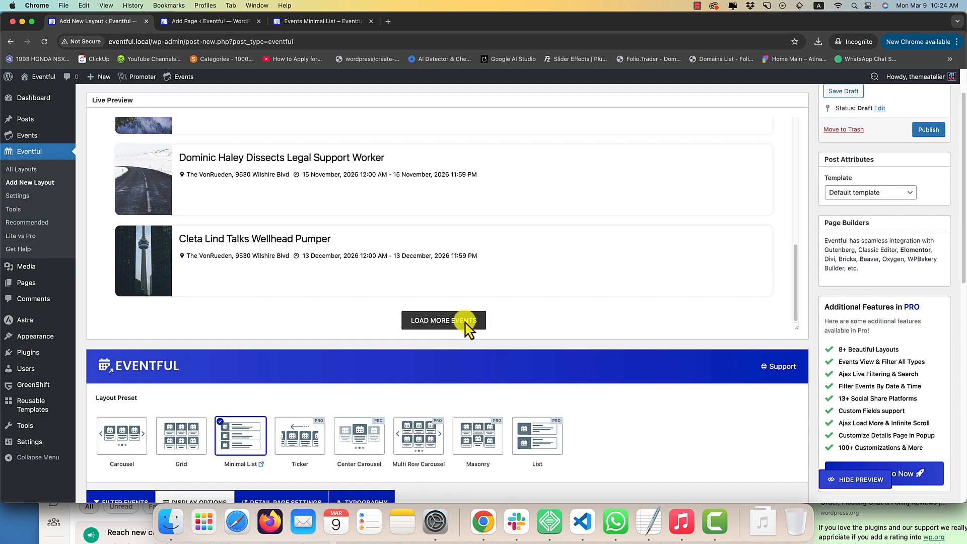
- Set Items Per Page to 3 and update the live preview
scroll(603, 400, down, 10)
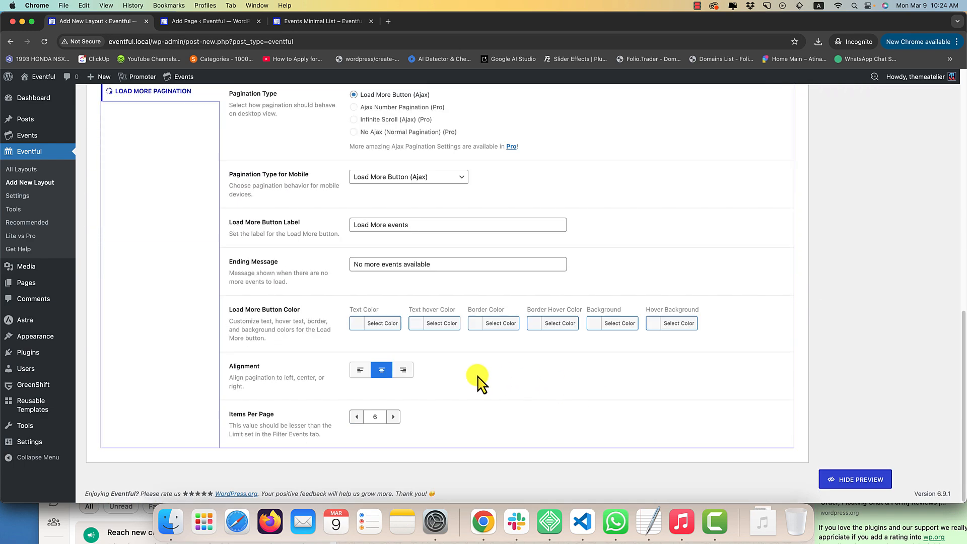
scroll(265, 345, up, 3)
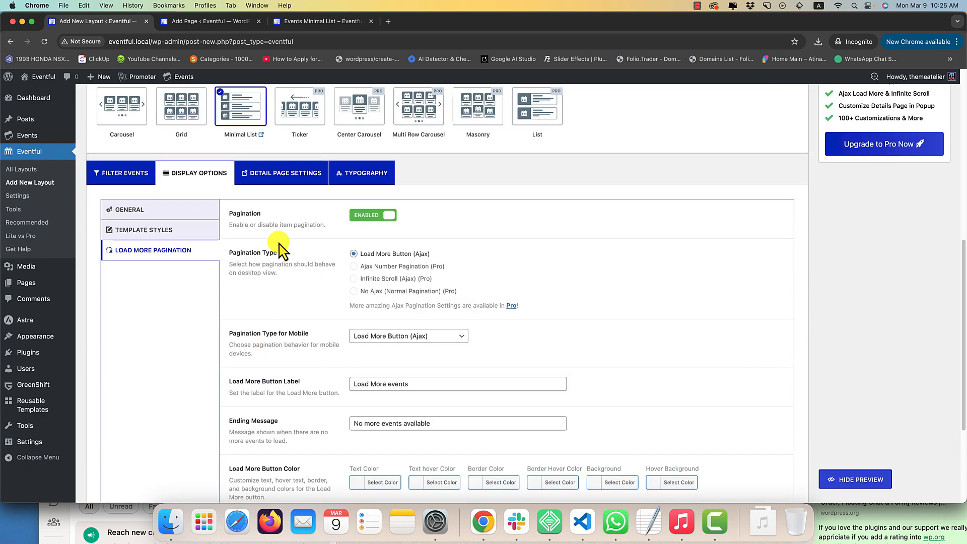
scroll(302, 282, down, 3)
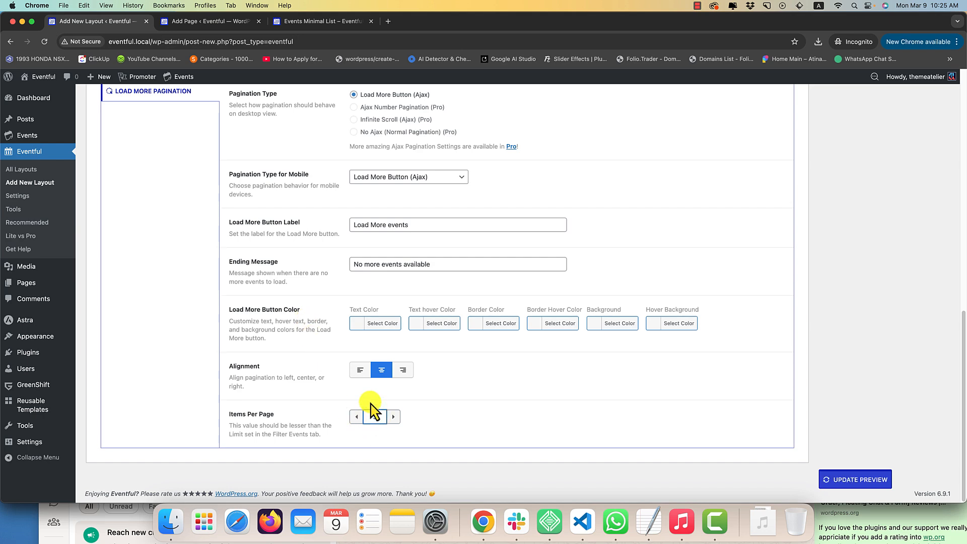
click(848, 478)
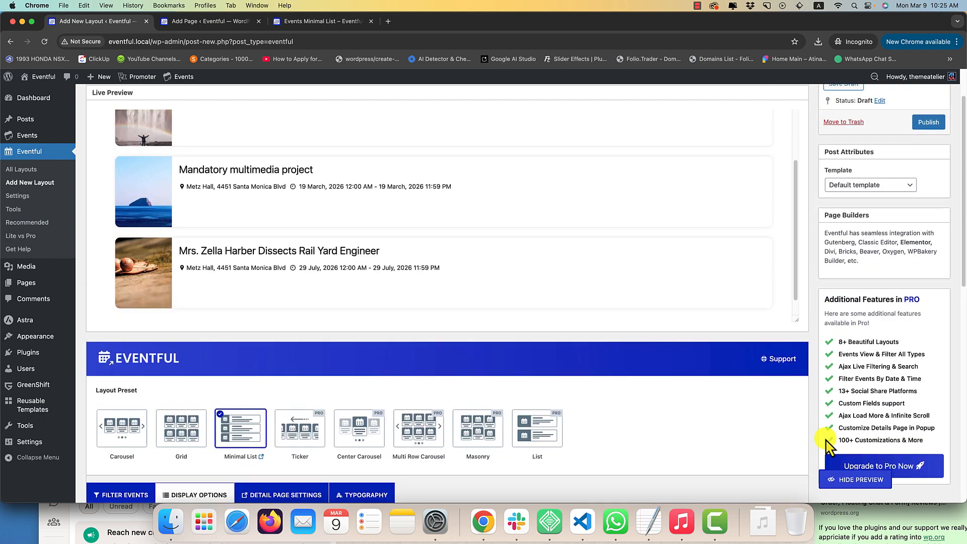
- Set Items Per Page to 6 for the Load More pagination and refresh the live preview
scroll(639, 466, down, 10)
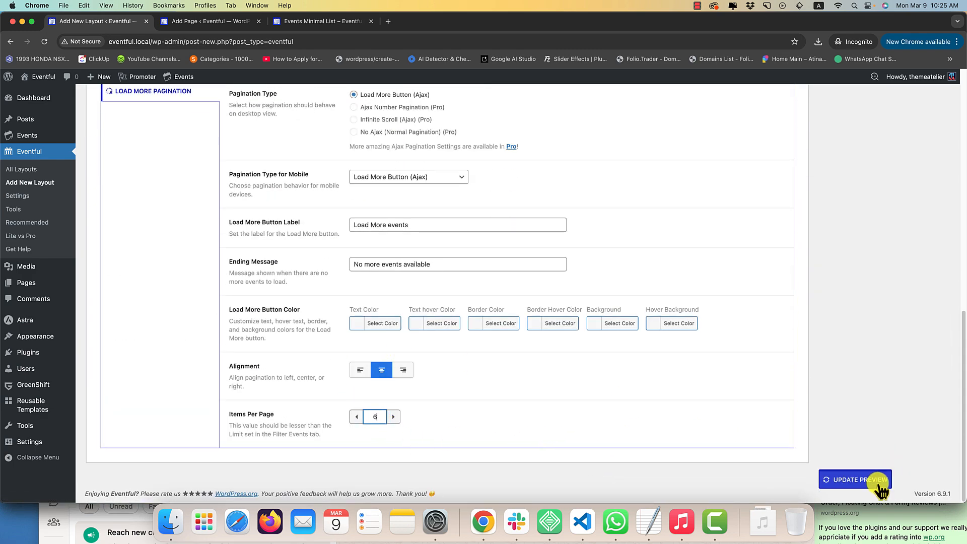
click(879, 484)
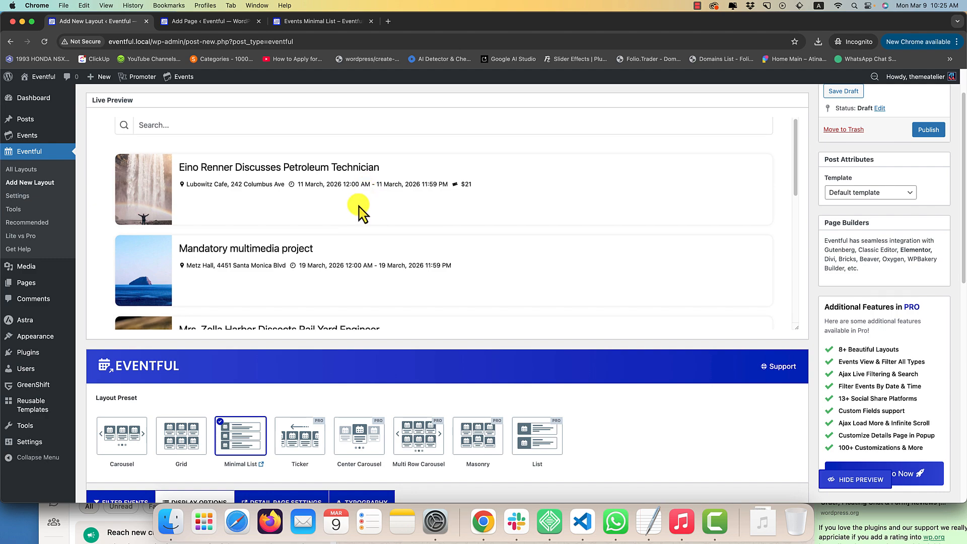
scroll(309, 266, down, 5)
scroll(202, 428, down, 5)
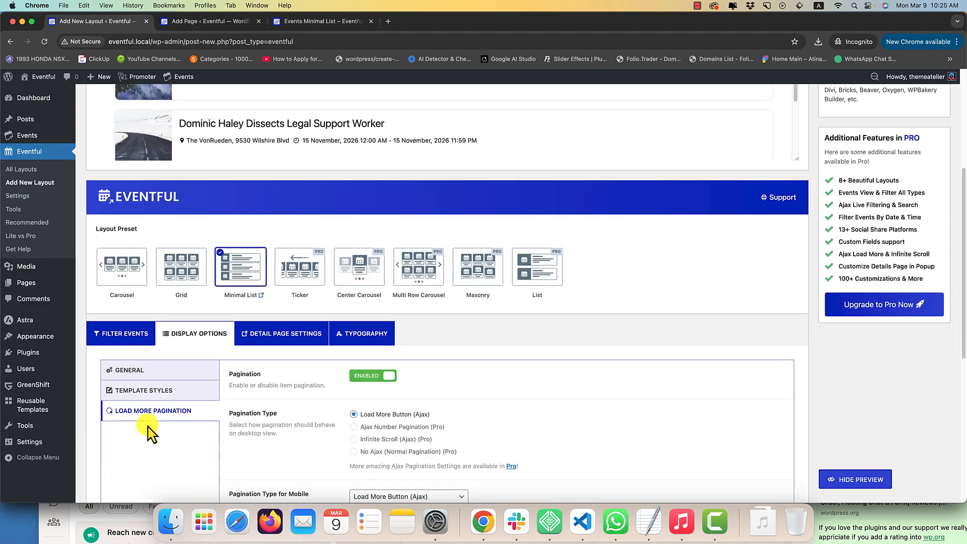
- Review the Template Styles and Load More Pagination sections of the layout's display options
click(126, 336)
click(174, 336)
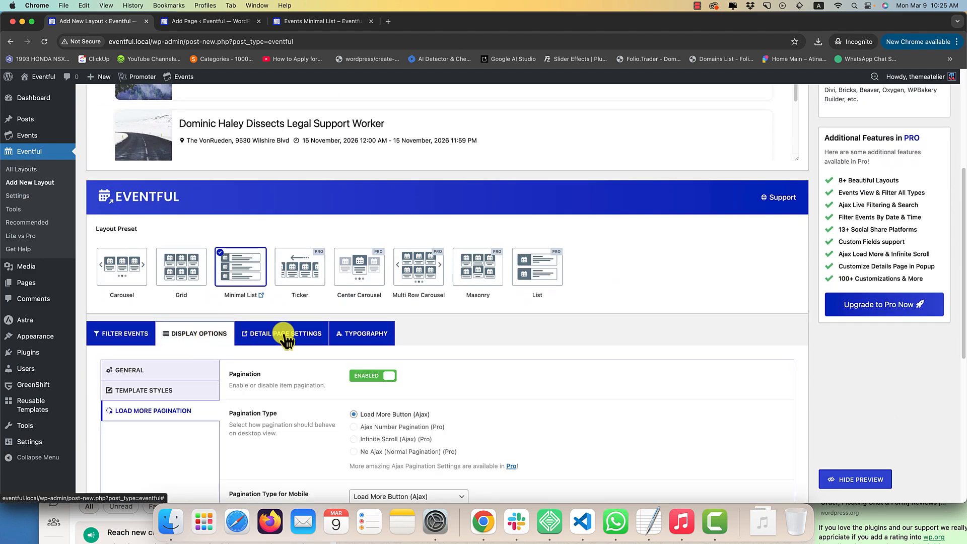
scroll(266, 376, down, 6)
scroll(252, 353, up, 4)
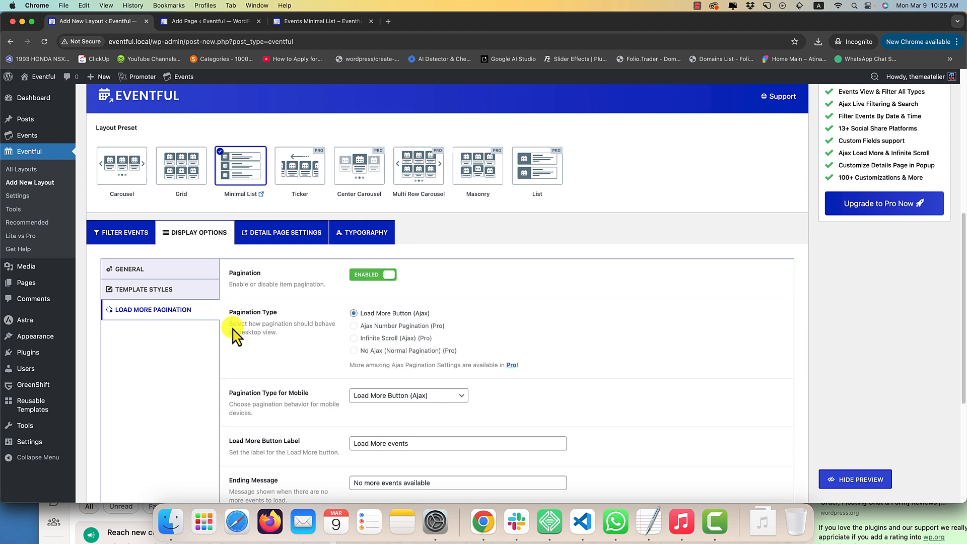
click(191, 277)
scroll(217, 325, down, 2)
click(176, 197)
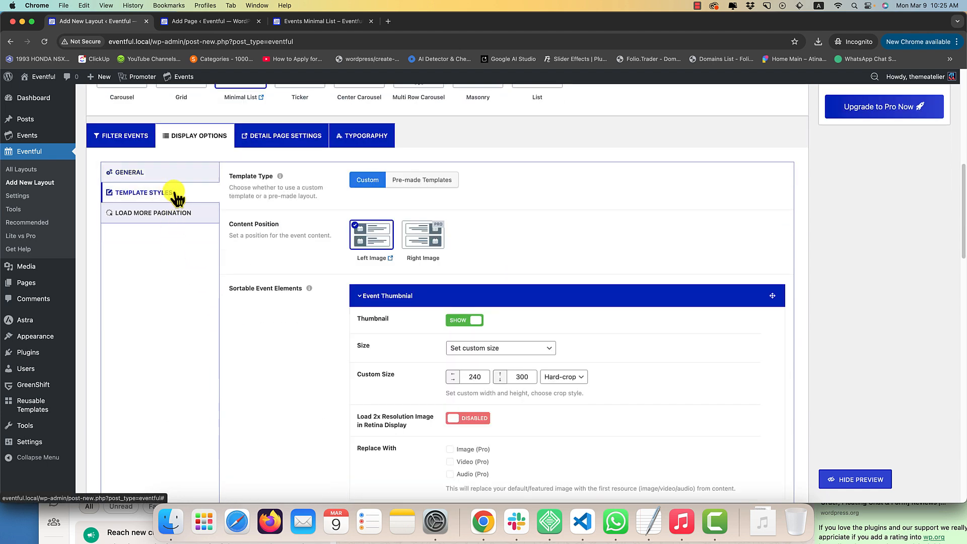
click(157, 213)
scroll(295, 261, down, 5)
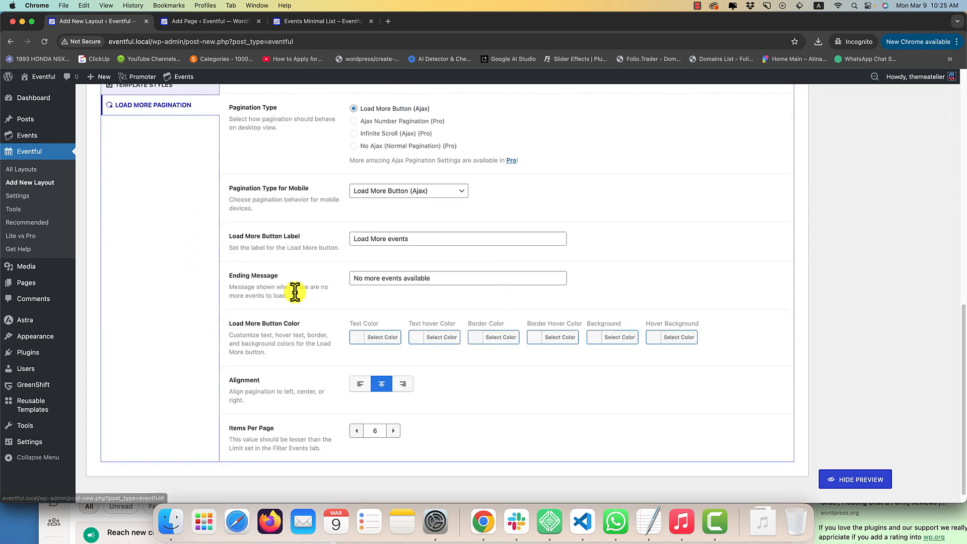
- Try right alignment for the Load More button in the live preview, and restore its center alignment
click(403, 371)
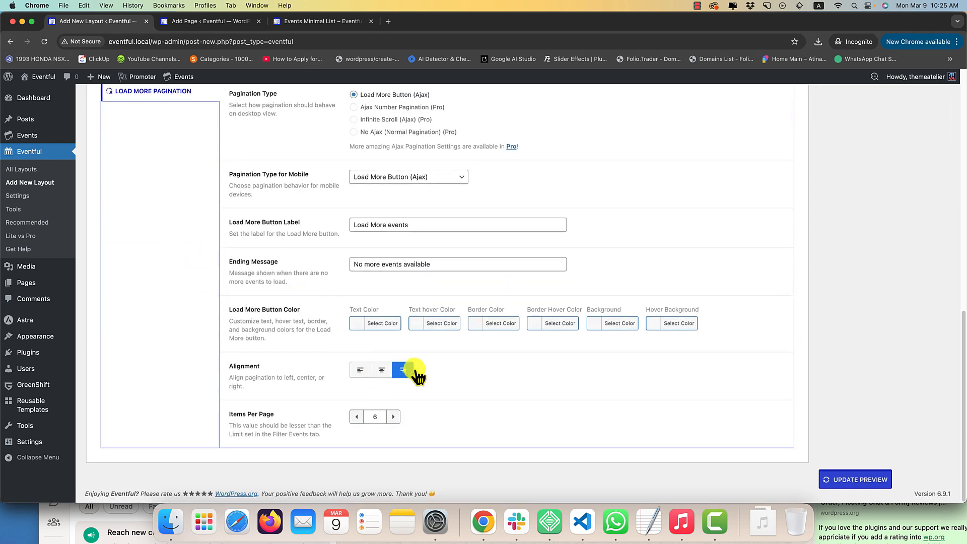
click(846, 477)
scroll(534, 264, down, 4)
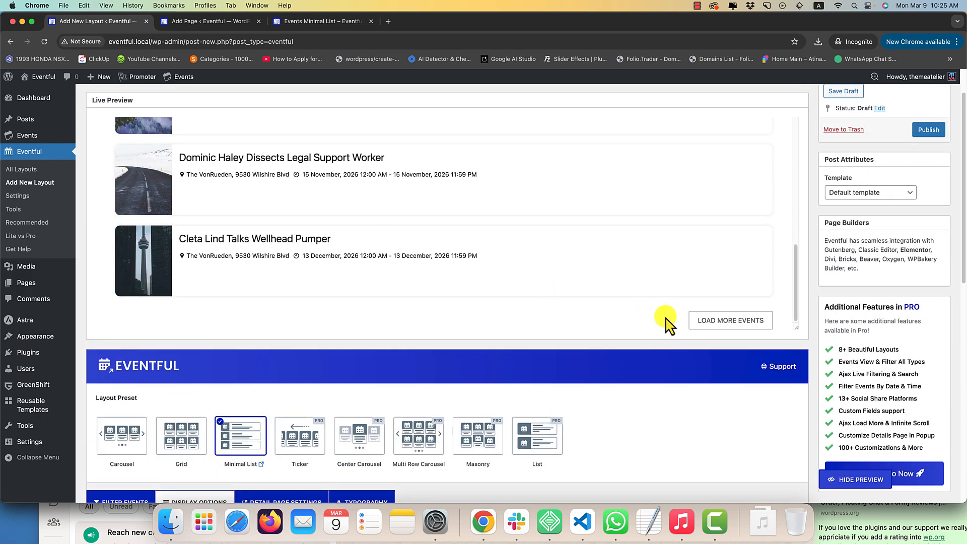
scroll(713, 436, down, 15)
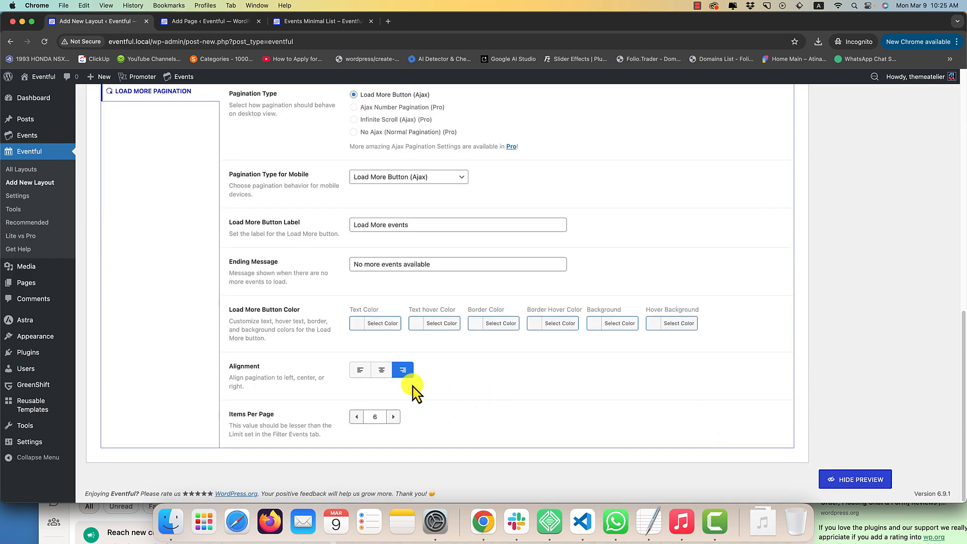
click(382, 369)
scroll(432, 367, up, 5)
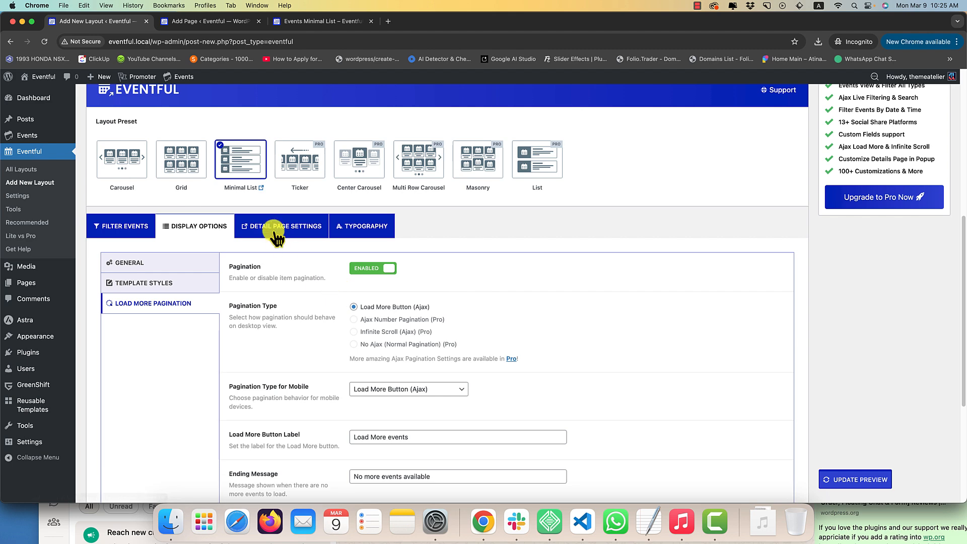
- Open the detail page settings and test the Single Page link by viewing the last event listed in the preview
click(276, 230)
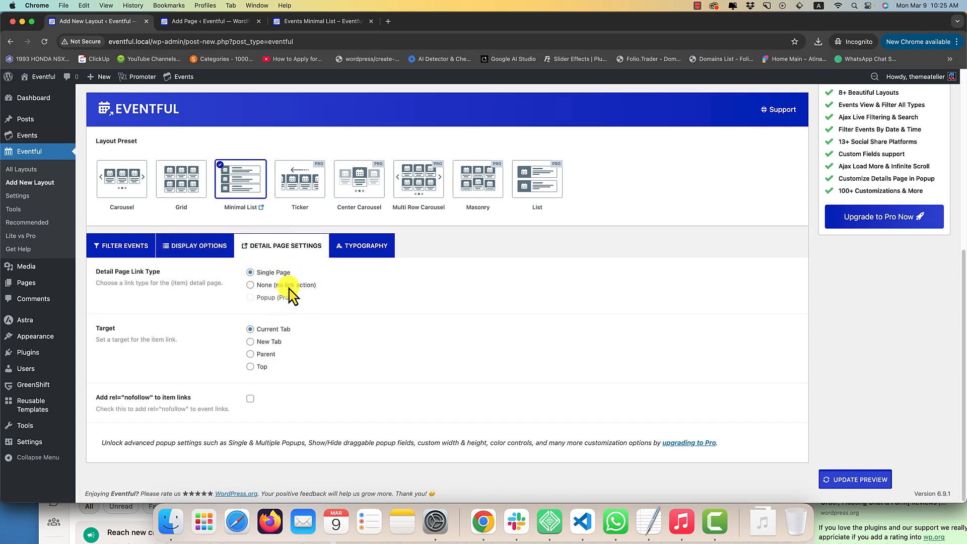
scroll(302, 308, up, 5)
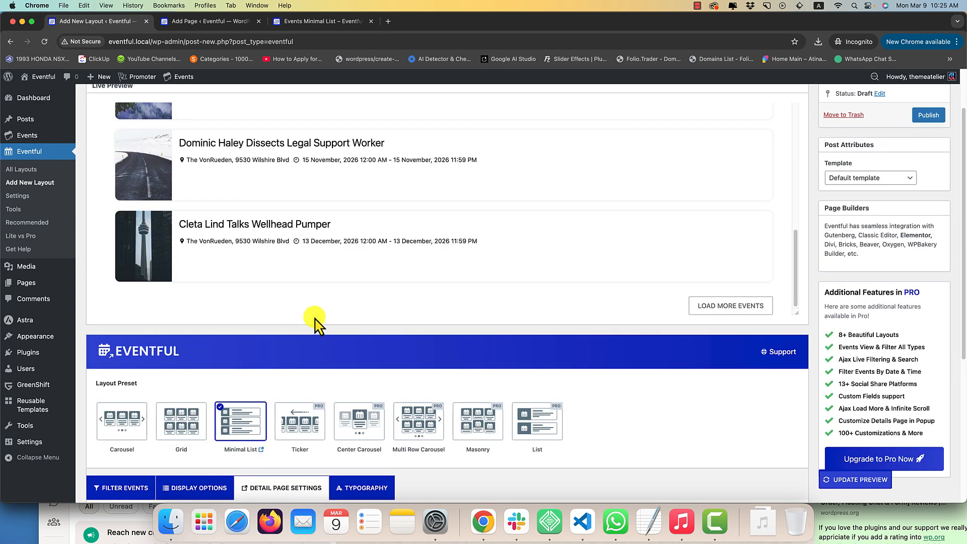
click(262, 228)
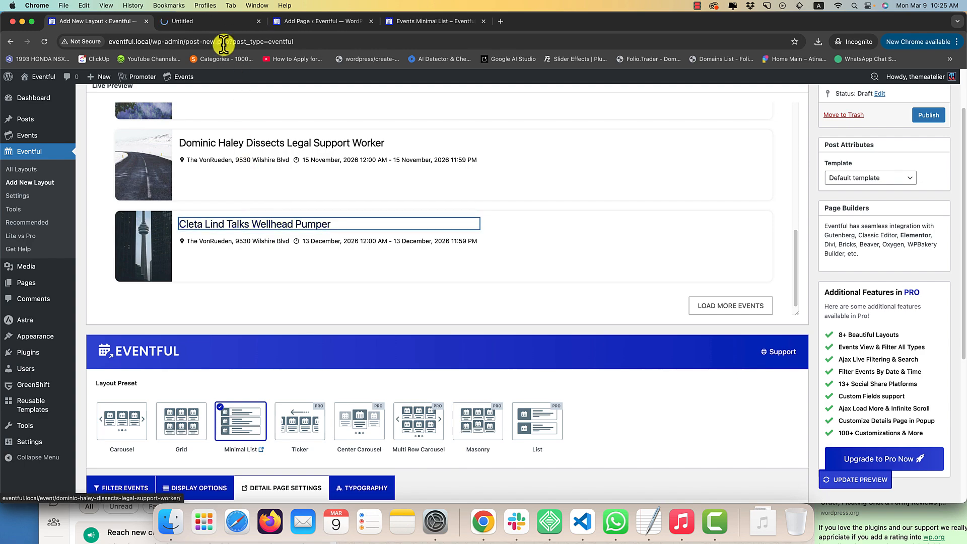
click(212, 20)
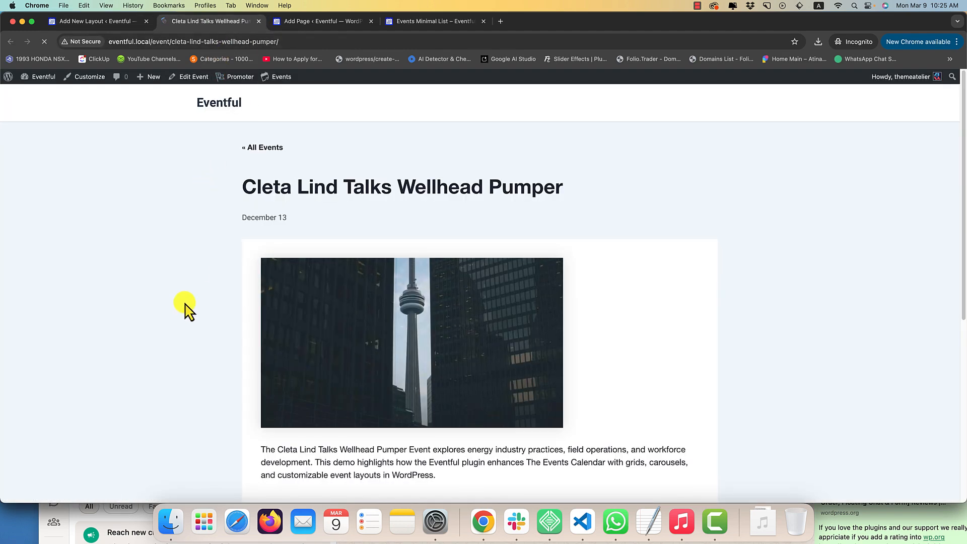
scroll(184, 302, down, 6)
scroll(181, 282, up, 4)
click(66, 20)
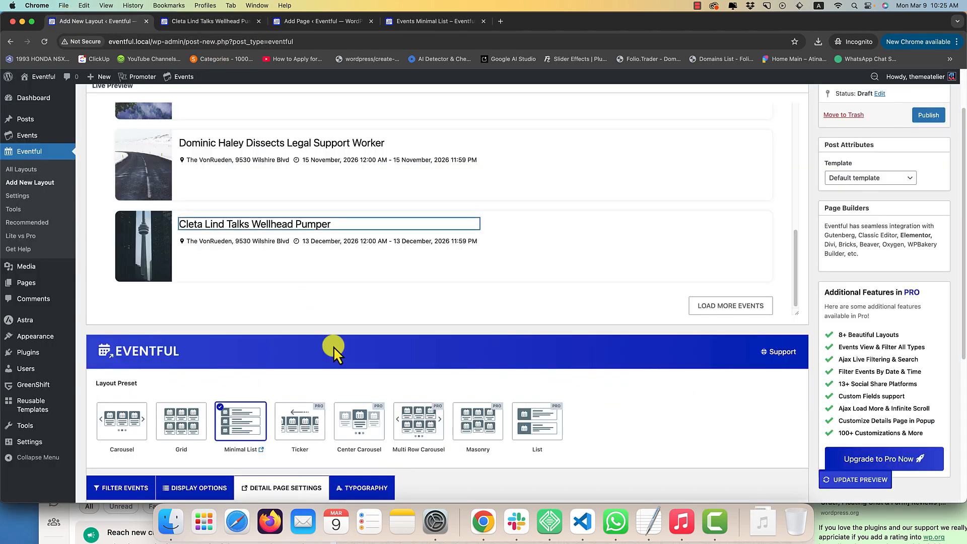
- Try None (no link action) as the Detail Page Link Type, and return it to Single Page
scroll(335, 346, down, 5)
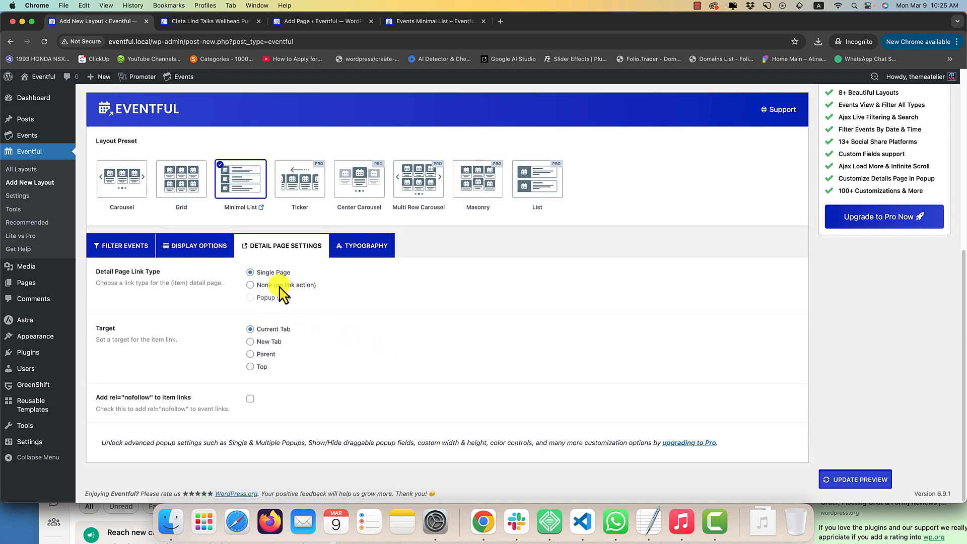
click(280, 285)
click(259, 381)
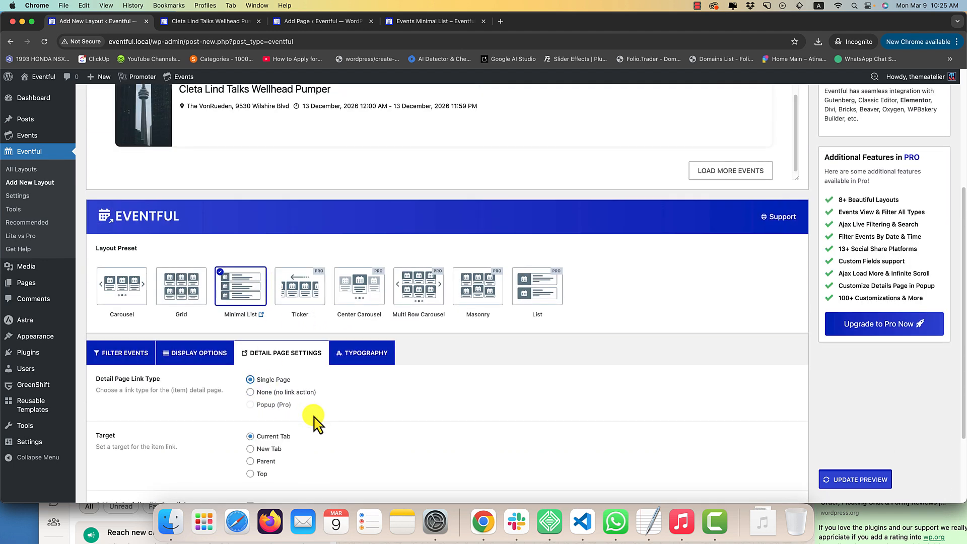
scroll(247, 352, down, 2)
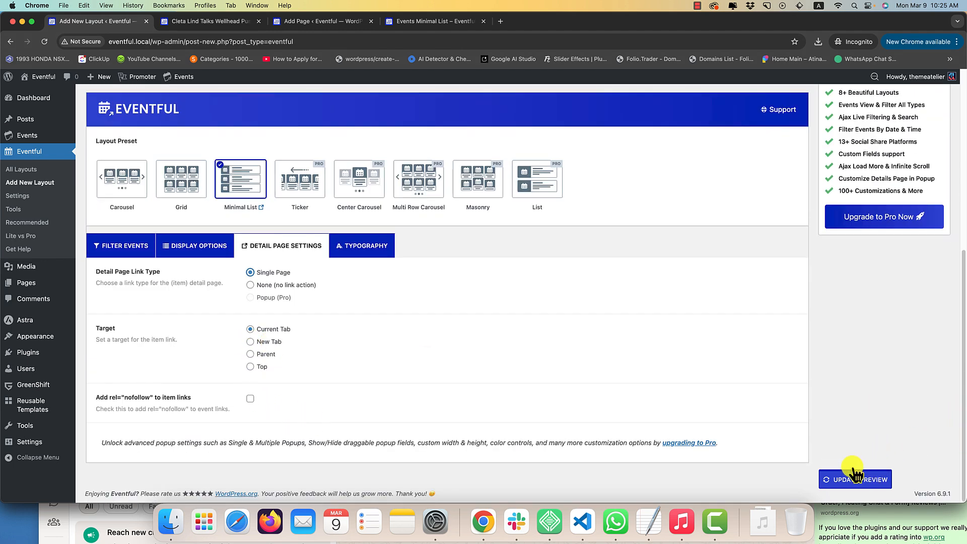
- Set the event title typography to Raleway with the Semi-Bold 600 font style and update the live preview
scroll(454, 296, up, 1)
click(380, 247)
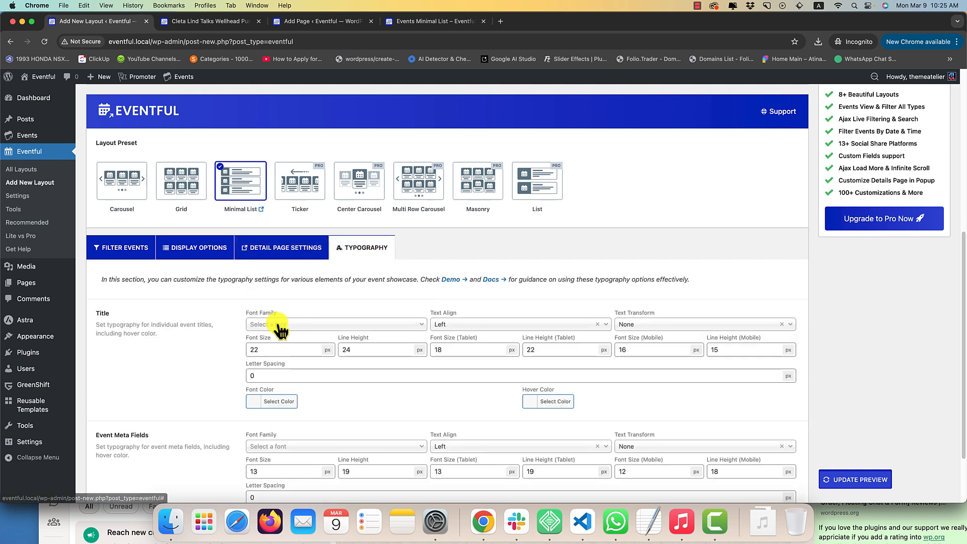
click(279, 324)
text(rale)
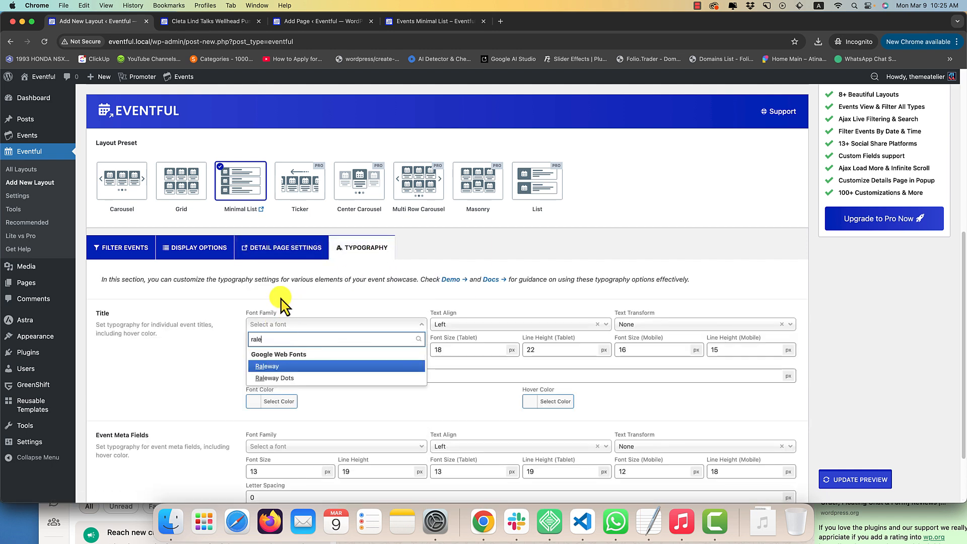
click(280, 367)
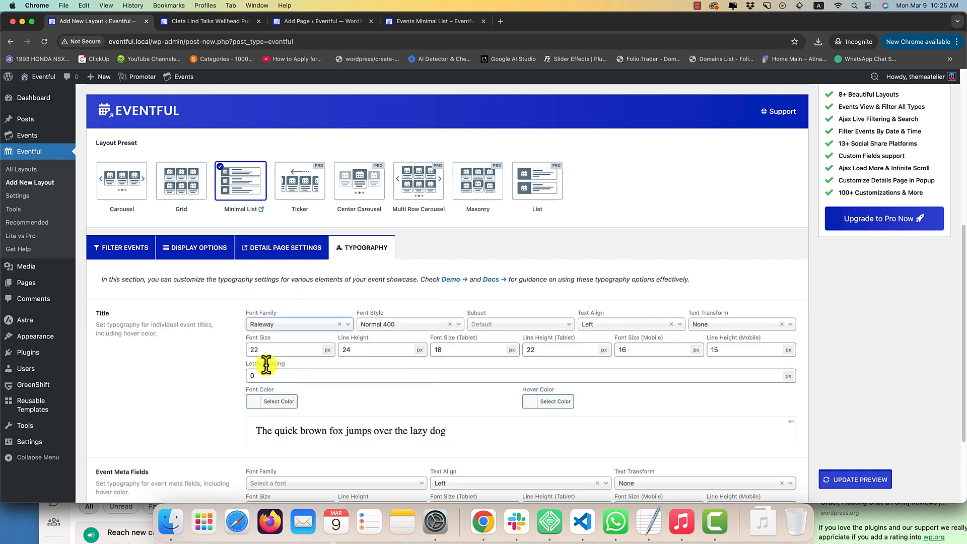
click(388, 324)
click(384, 410)
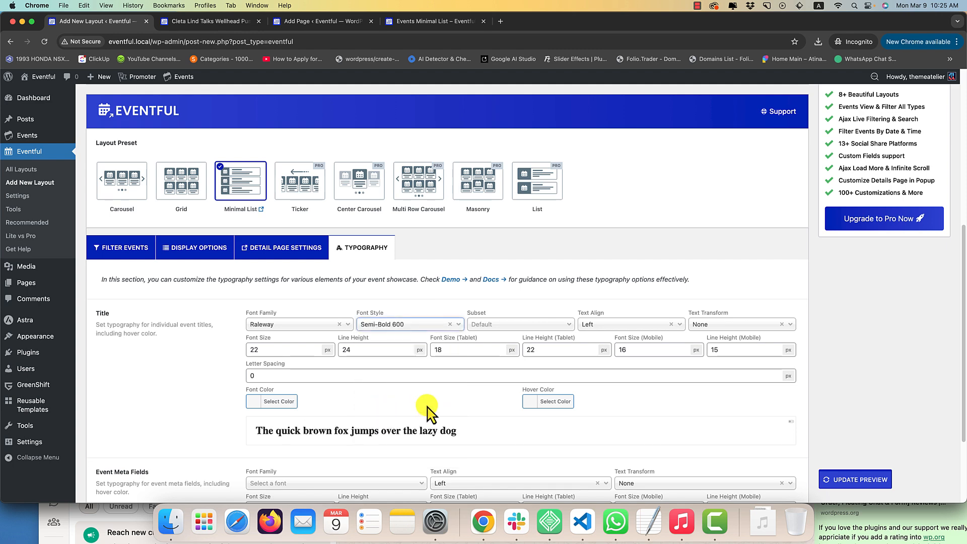
click(841, 481)
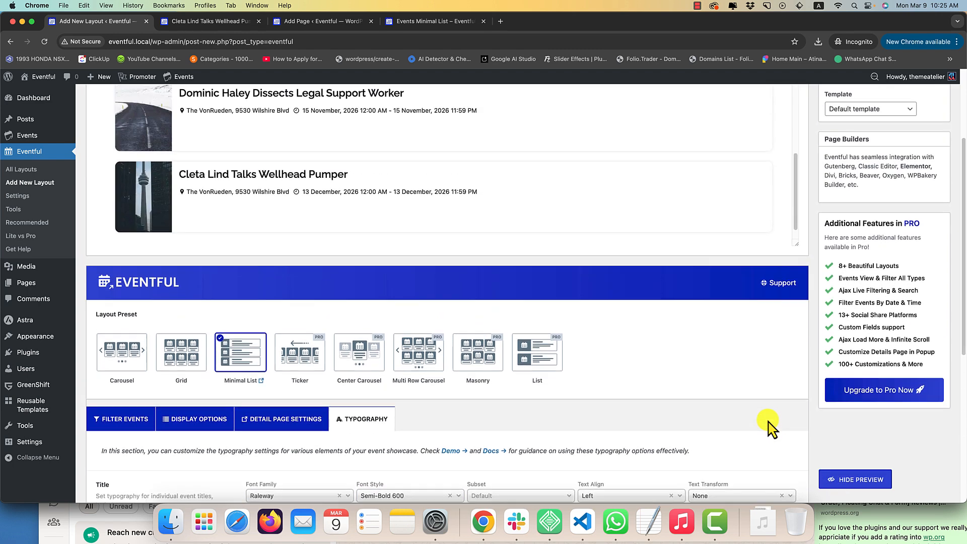
scroll(780, 407, down, 7)
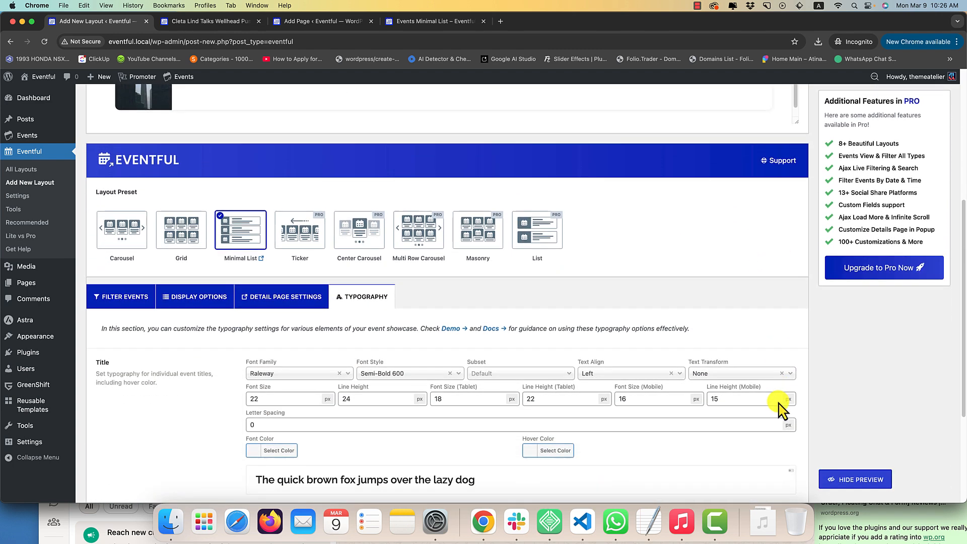
- Publish the Minimal List layout and copy its generated shortcode
scroll(832, 328, up, 15)
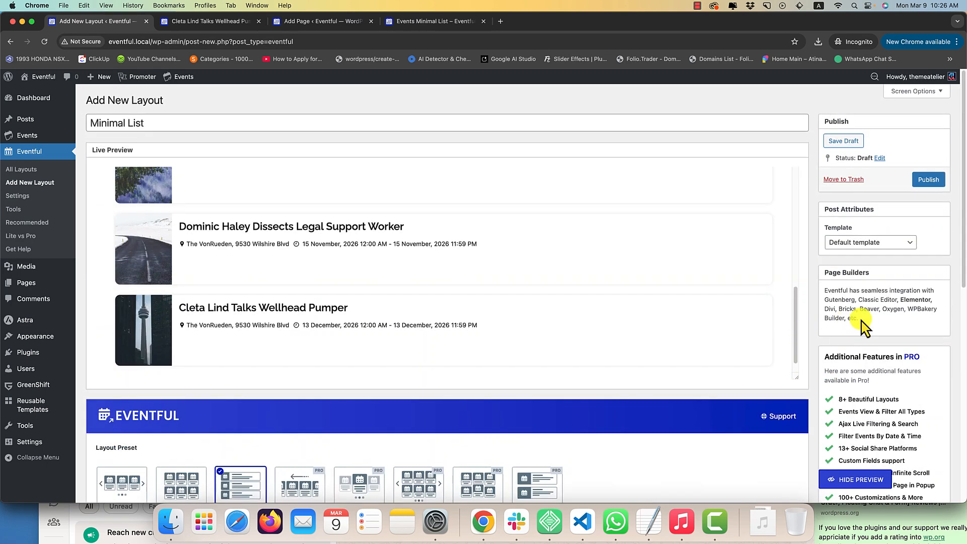
click(929, 180)
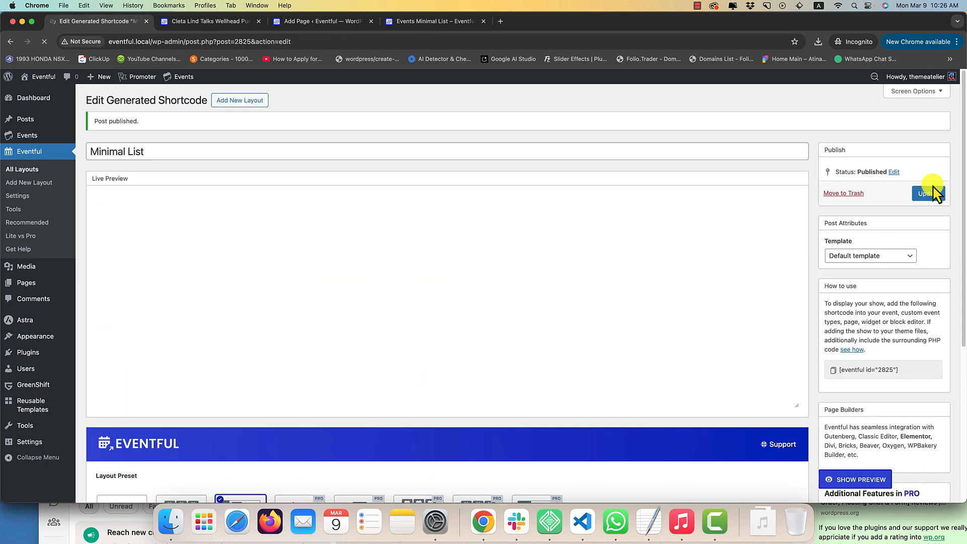
click(869, 371)
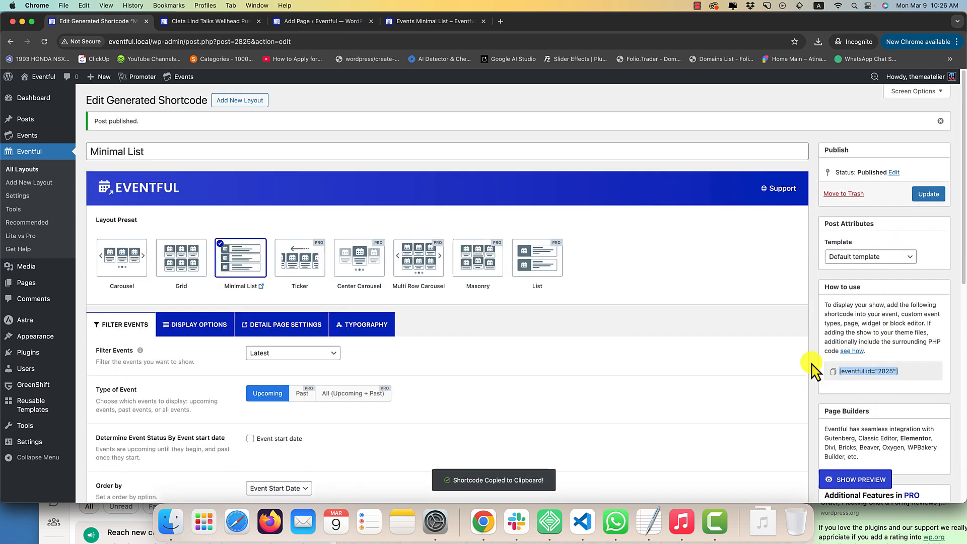
- Insert the shortcode [eventful id="2825"] into the Shortcode block of the Events Minimal List page and save the page
click(302, 20)
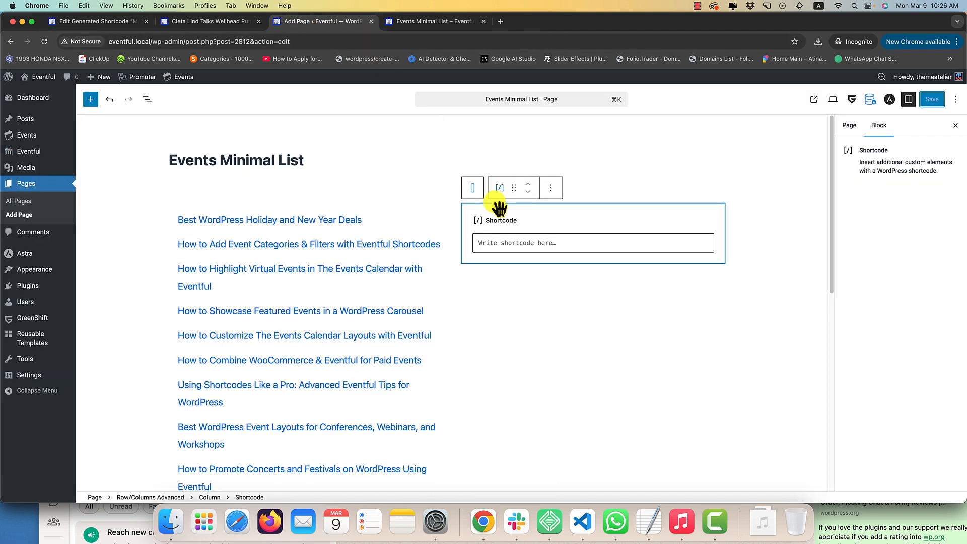
click(498, 243)
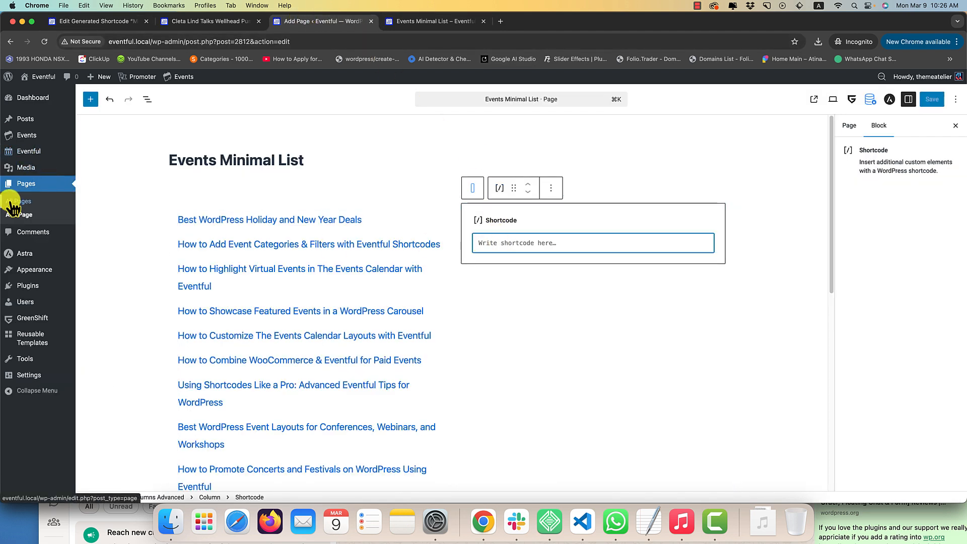
key(super+v)
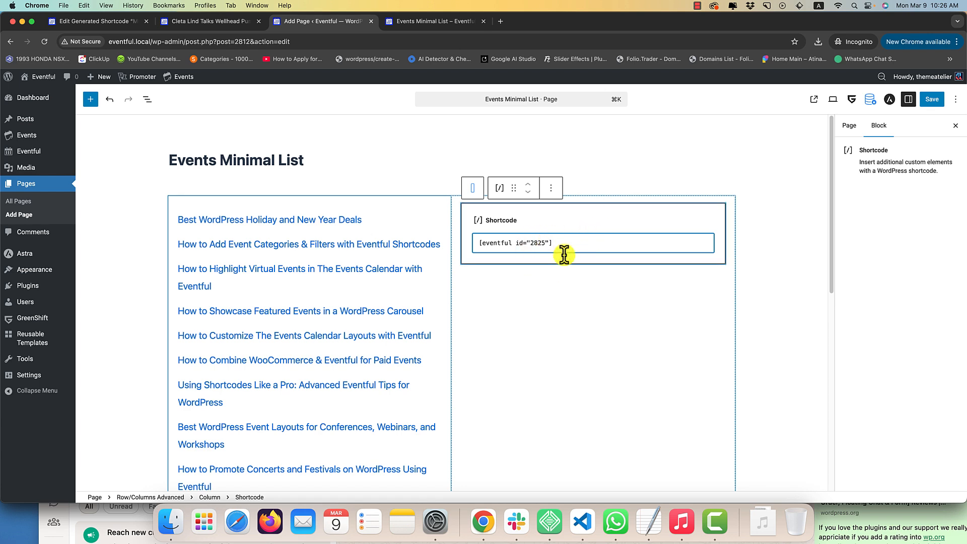
click(938, 102)
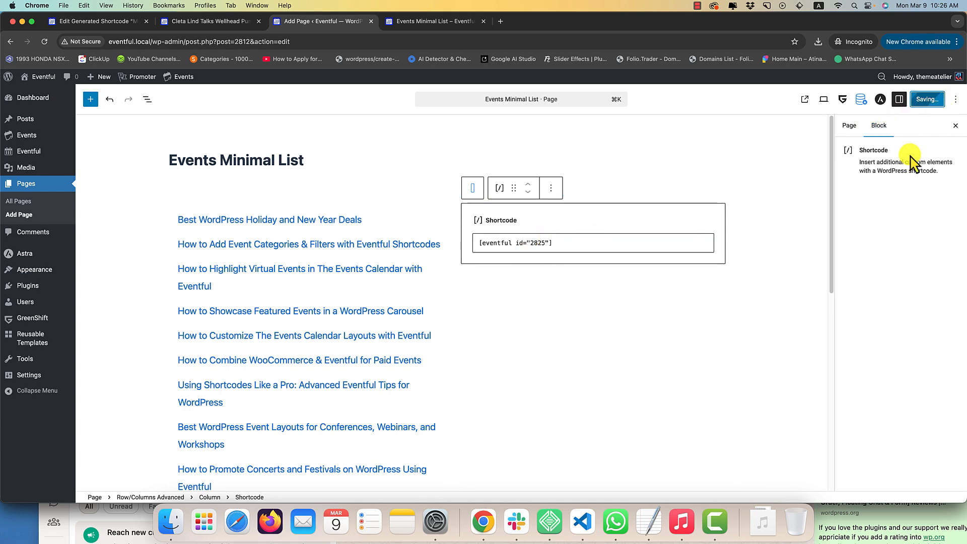
- Reload the published Events Minimal List page and examine the event list on the front end
click(408, 17)
right_click(475, 165)
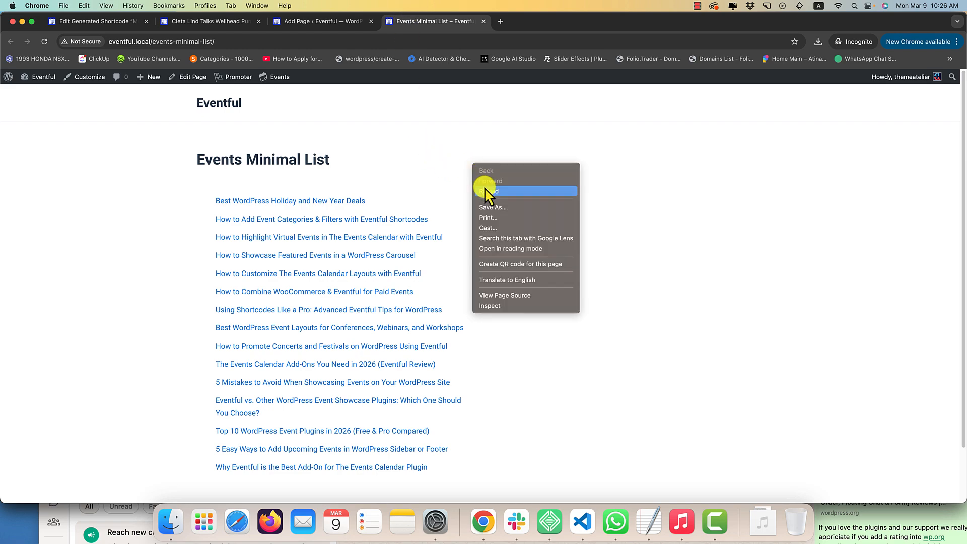
click(487, 192)
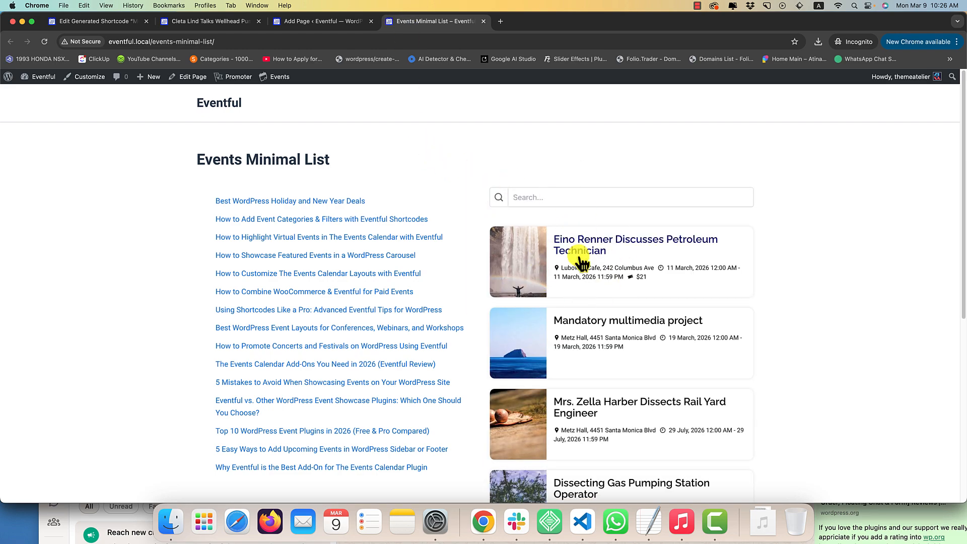
scroll(580, 282, down, 4)
scroll(579, 296, down, 4)
scroll(581, 302, up, 4)
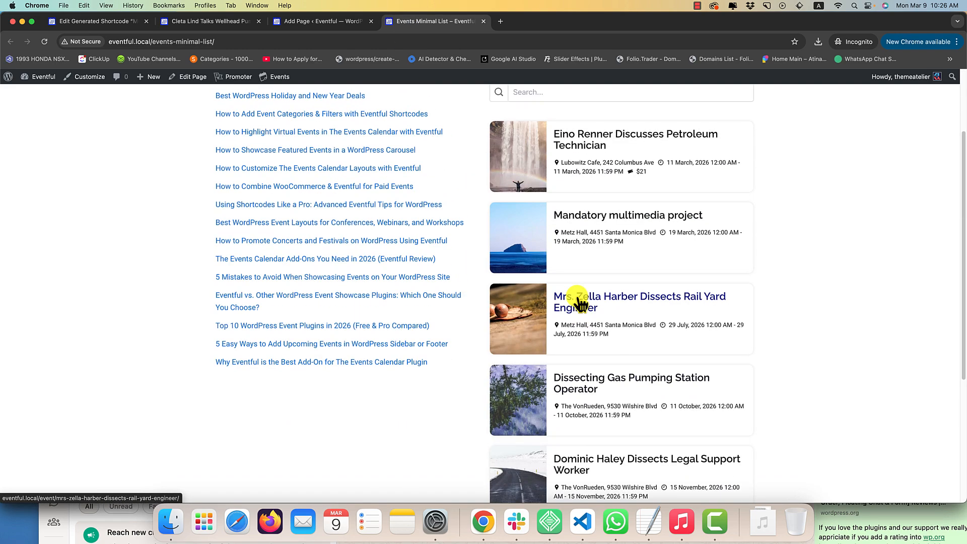
- Search the event list for the first word of the first event's title and clear the search field
scroll(581, 303, up, 4)
click(564, 199)
text(e)
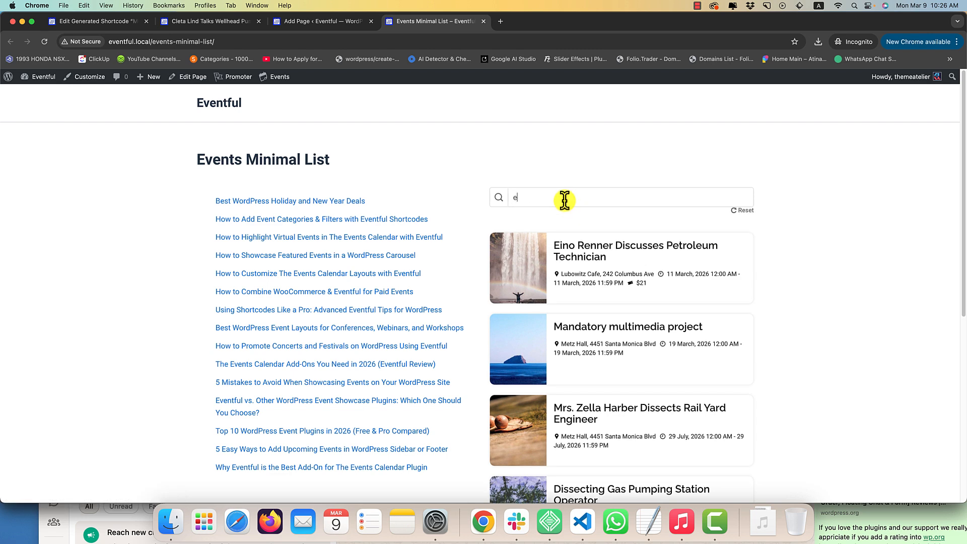
text(ino)
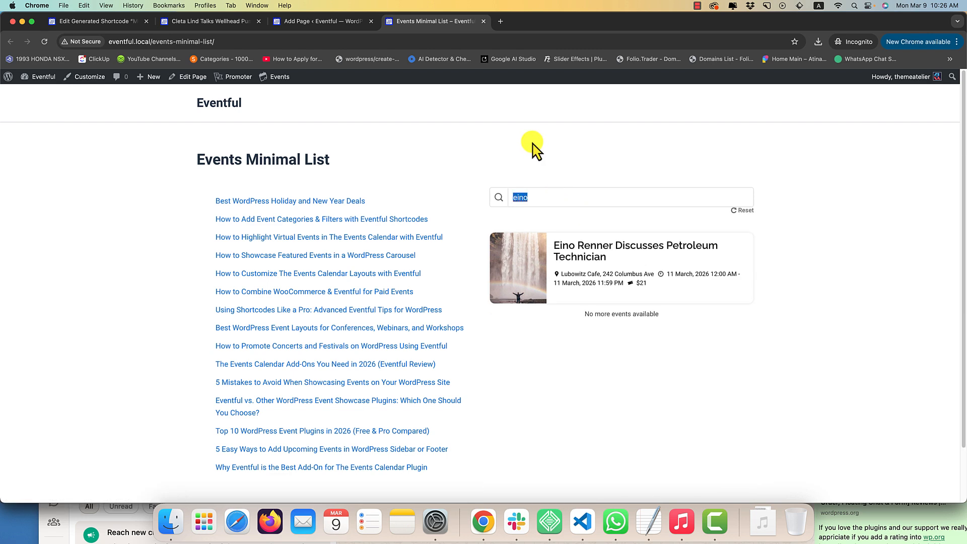
key(BackSpace)
- Load more events at the end of the list and look through the extended event list
scroll(532, 166, down, 10)
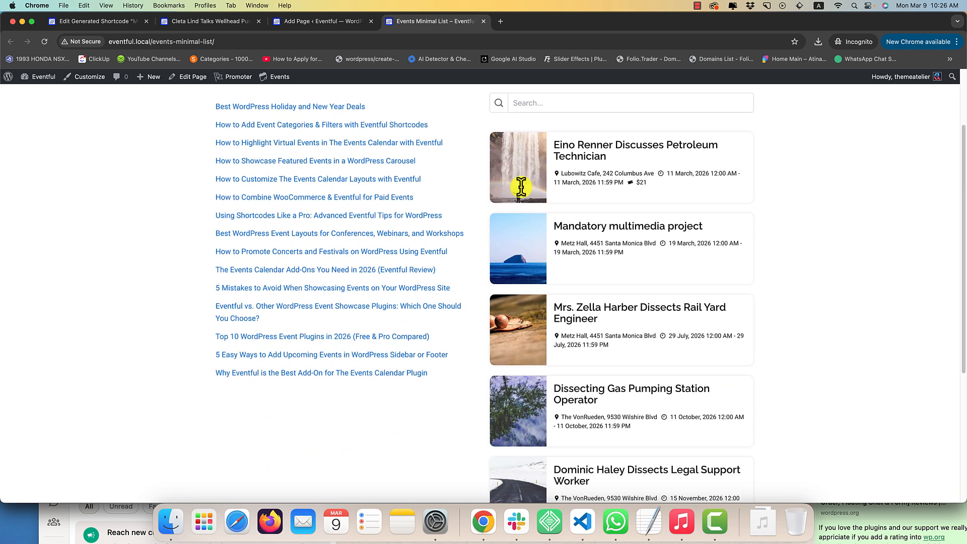
scroll(524, 194, up, 10)
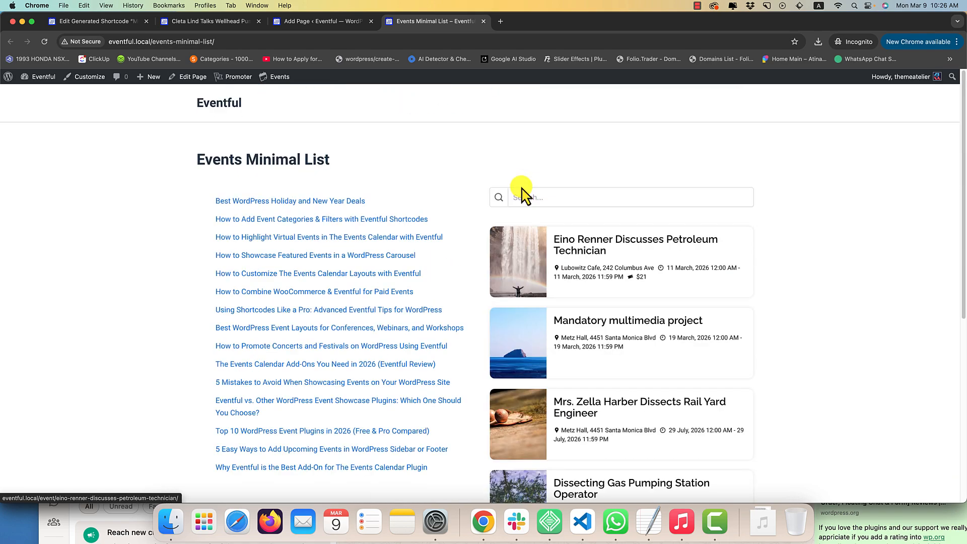
scroll(524, 194, down, 10)
click(643, 417)
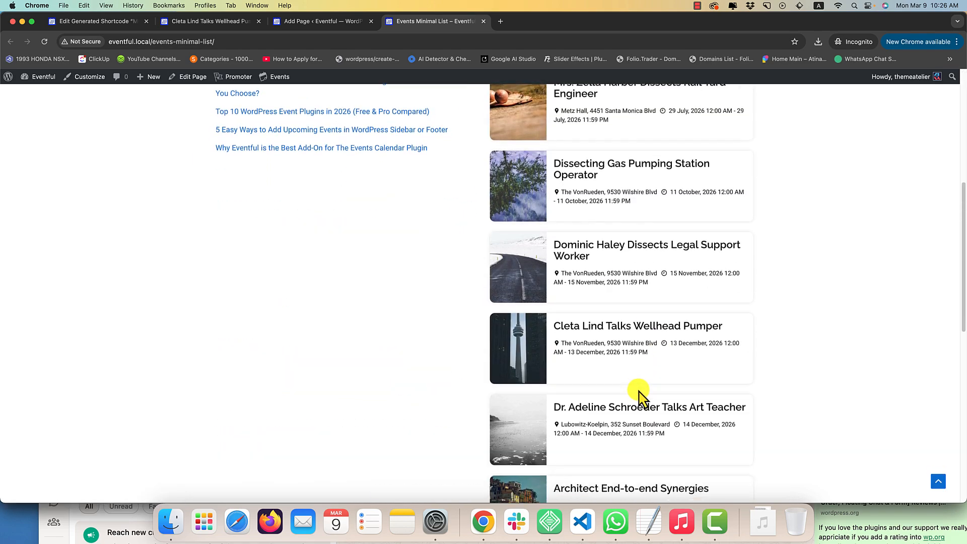
scroll(638, 393, down, 3)
scroll(637, 353, up, 10)
scroll(562, 259, down, 2)
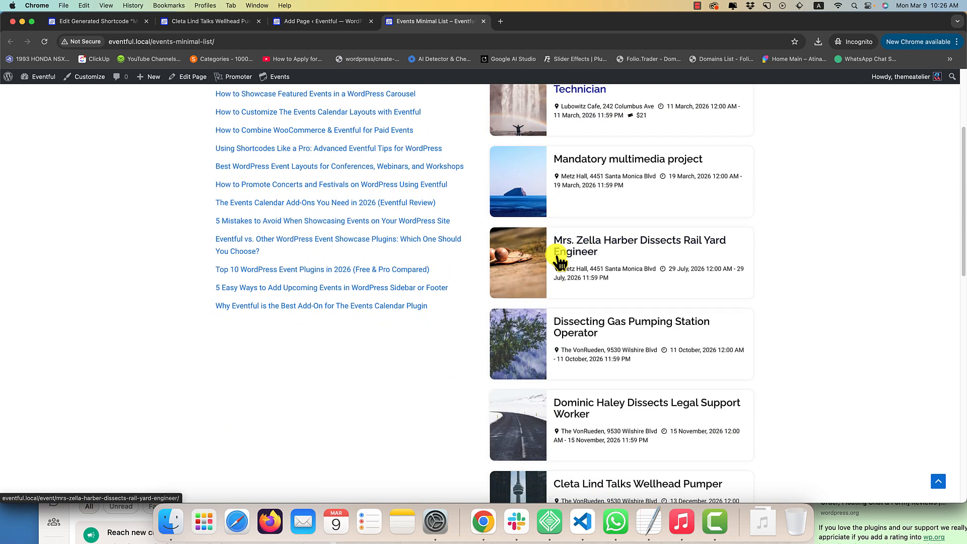